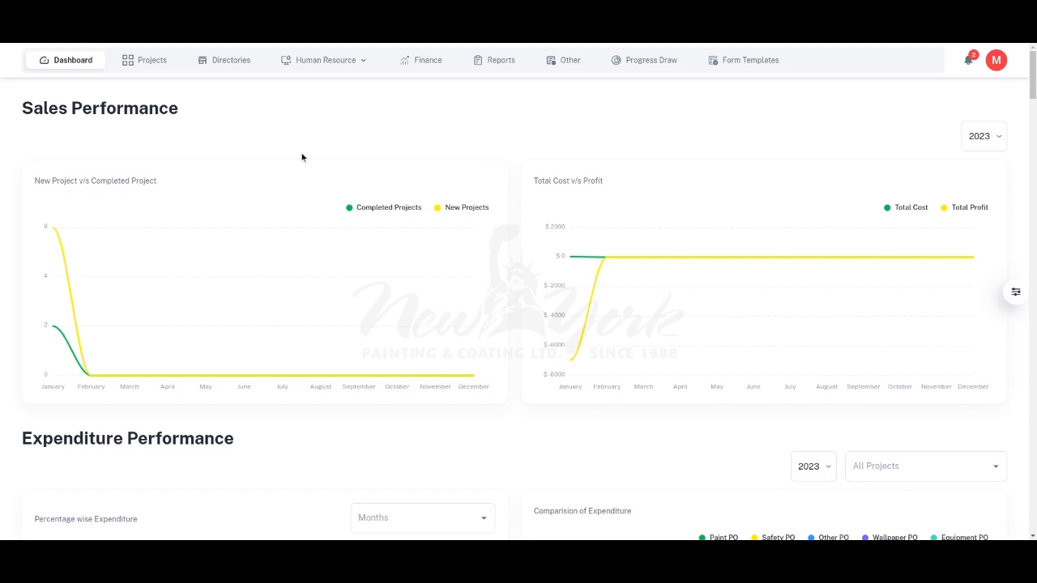
Step: Start a new client record in the Client Directory and enter Client 1 as its name
left_click(220, 63)
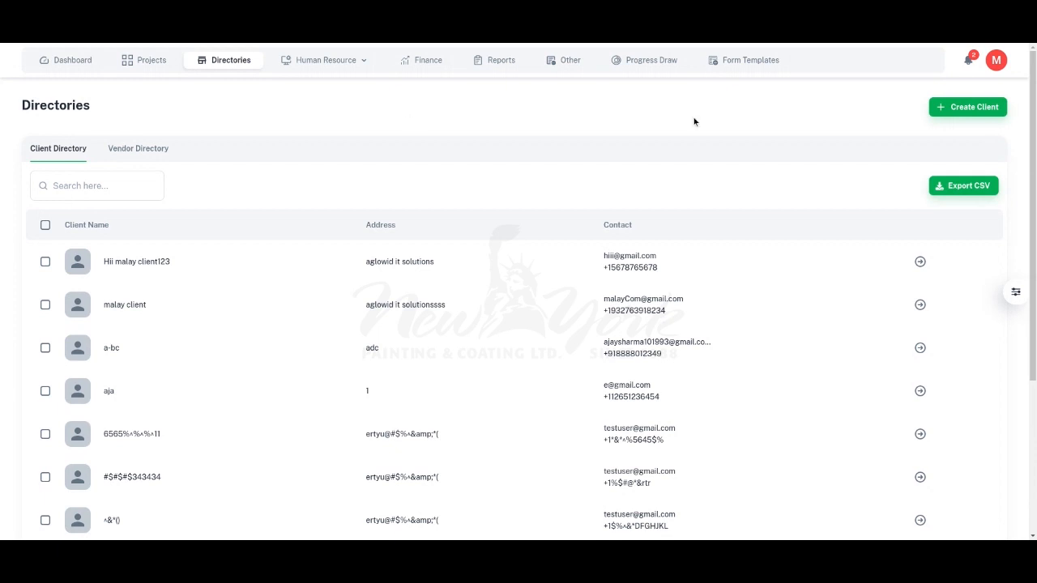
left_click(960, 108)
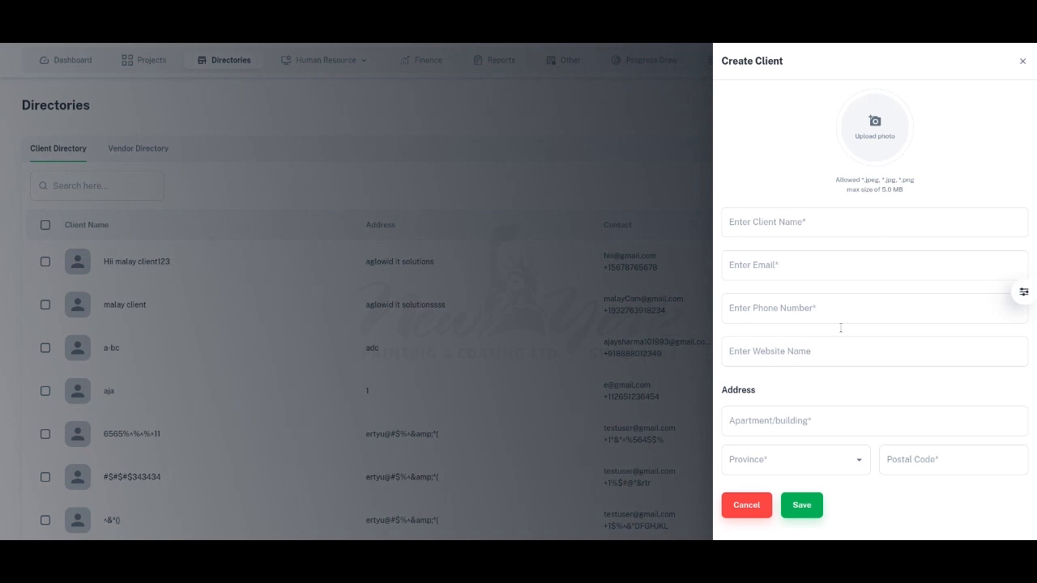
left_click(814, 227)
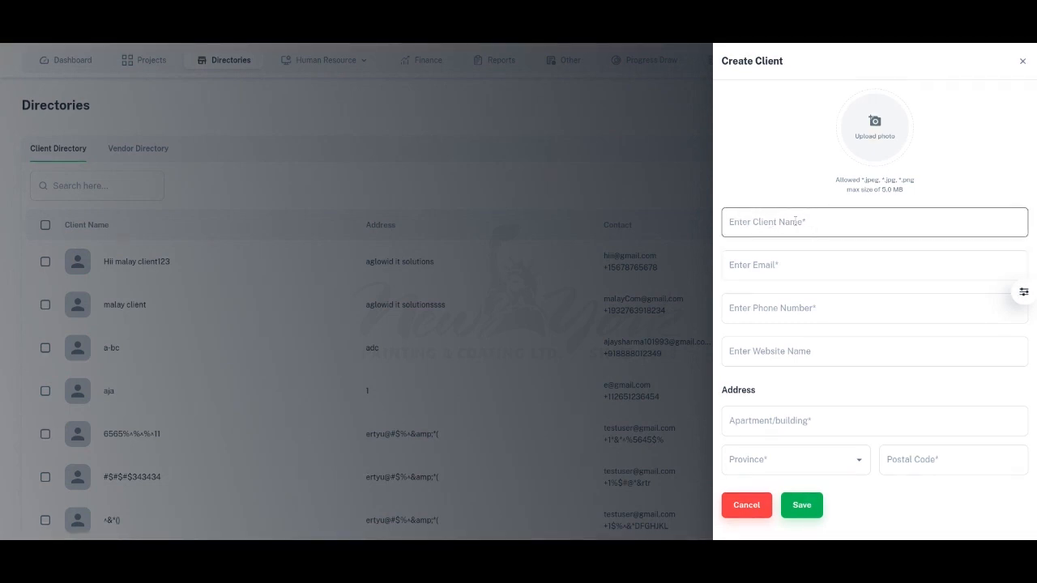
left_click(795, 221)
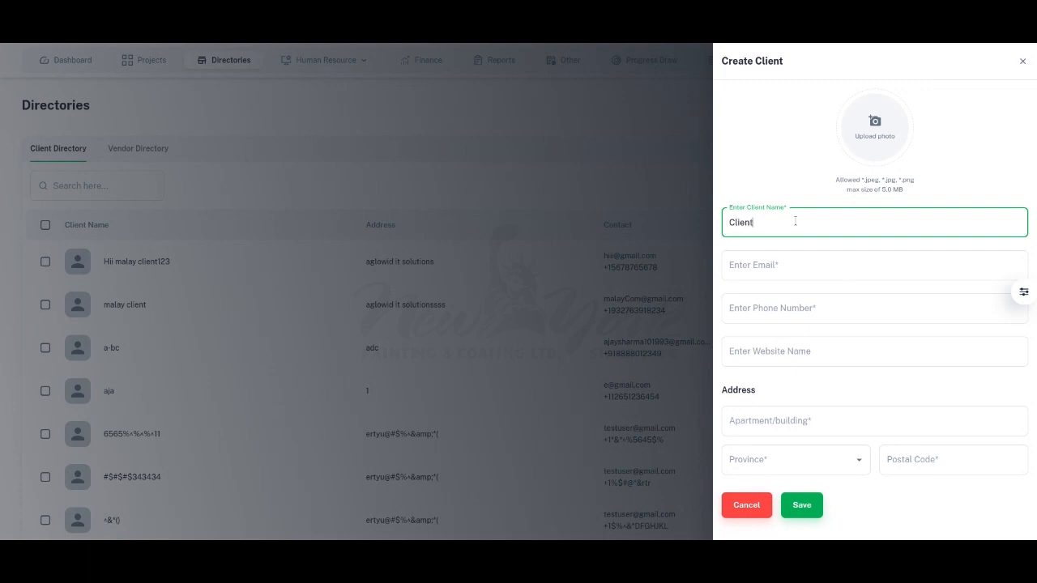
Step: Fill in the new client's e-mail address and phone number
left_click(744, 261)
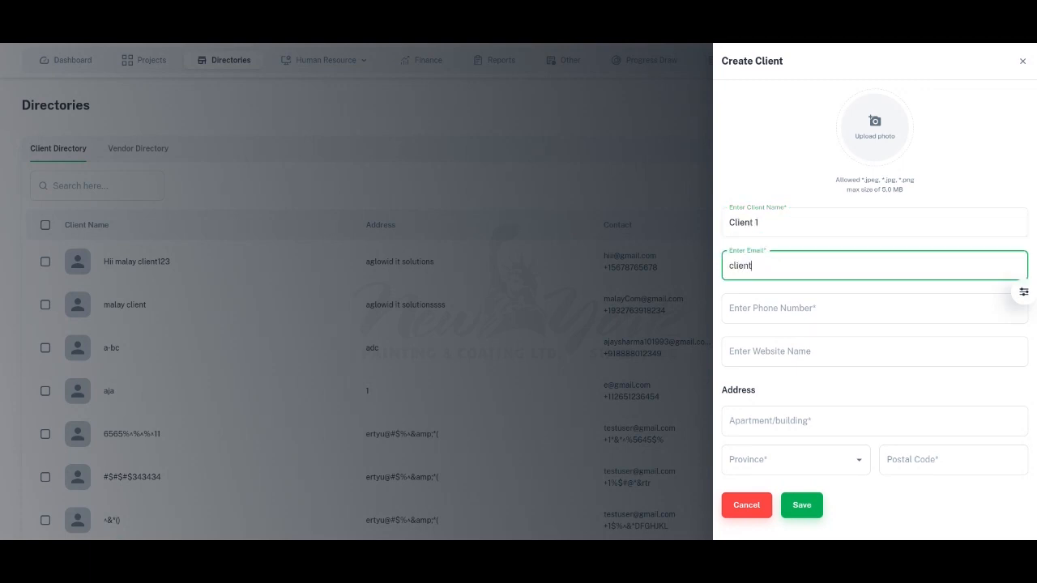
left_click(805, 308)
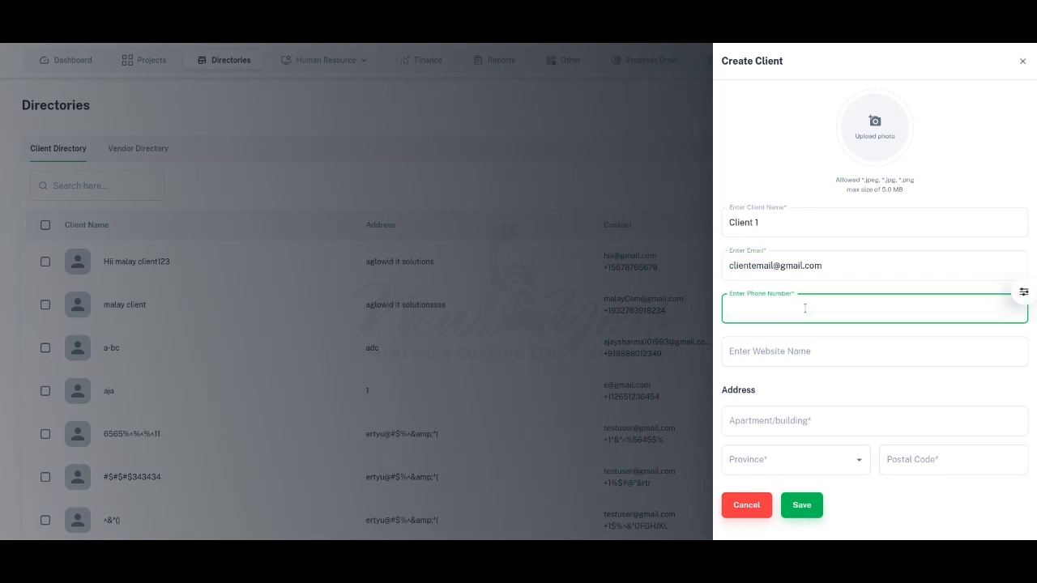
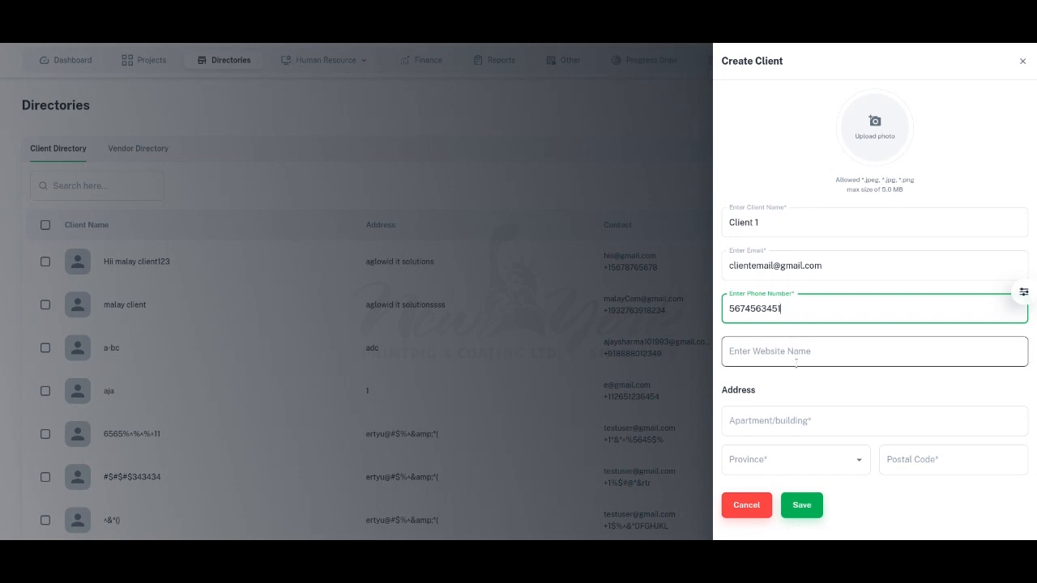
left_click(857, 376)
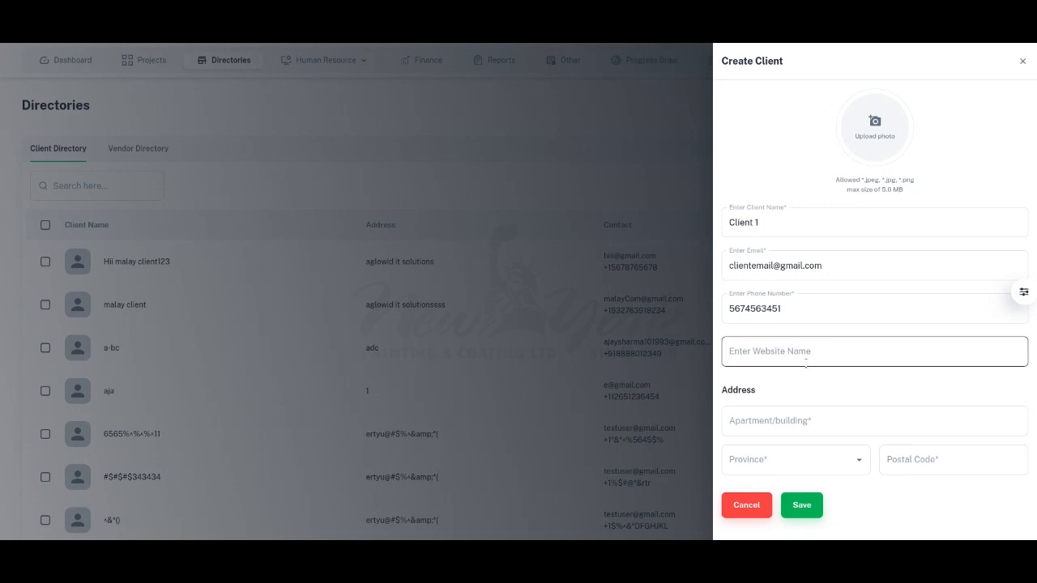
Step: Complete the client's address with the apartment/building text, province Ontario and the postal code
left_click(746, 421)
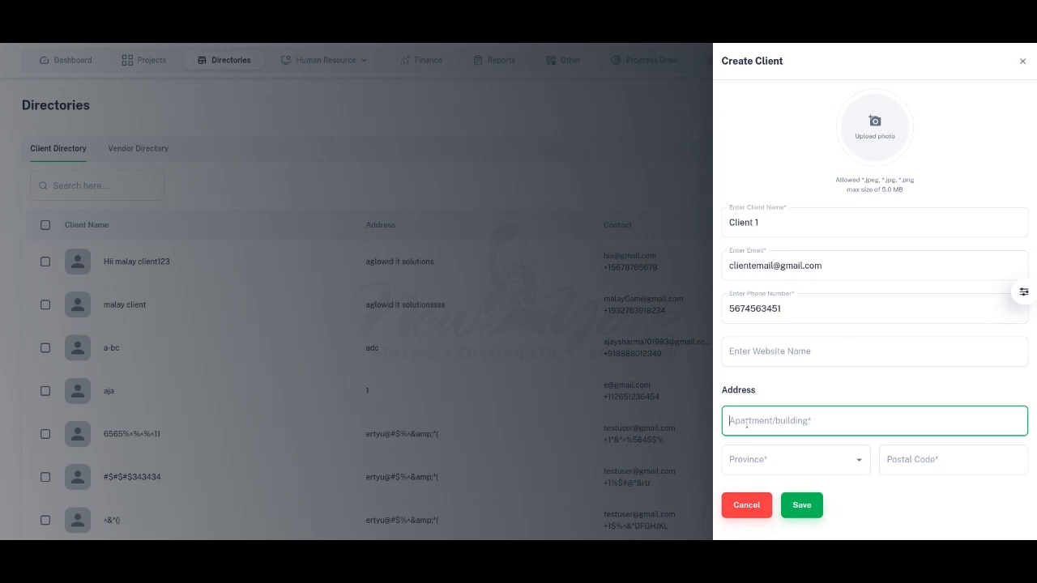
type("Adres")
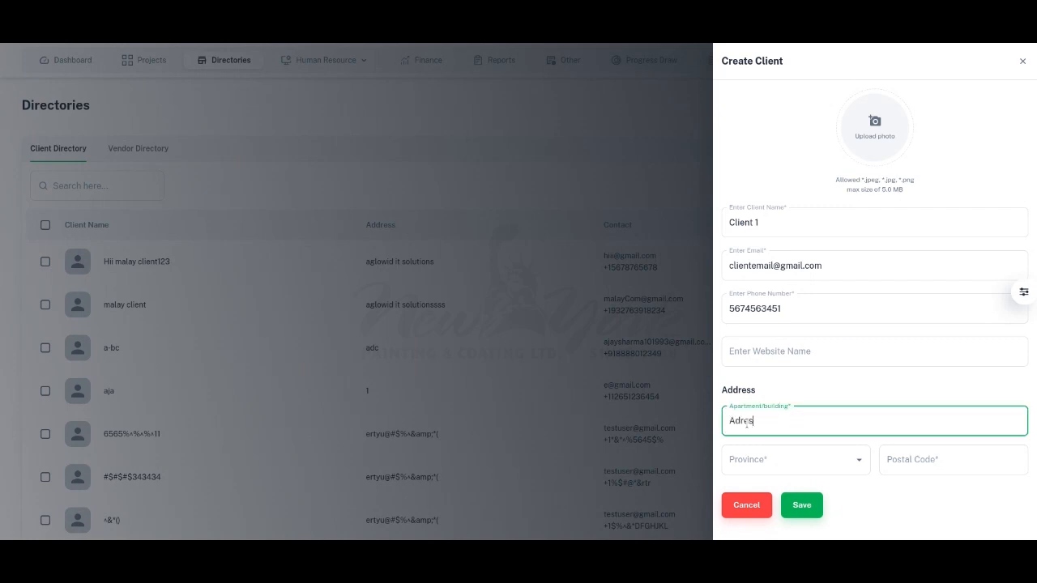
type("s1")
left_click(778, 459)
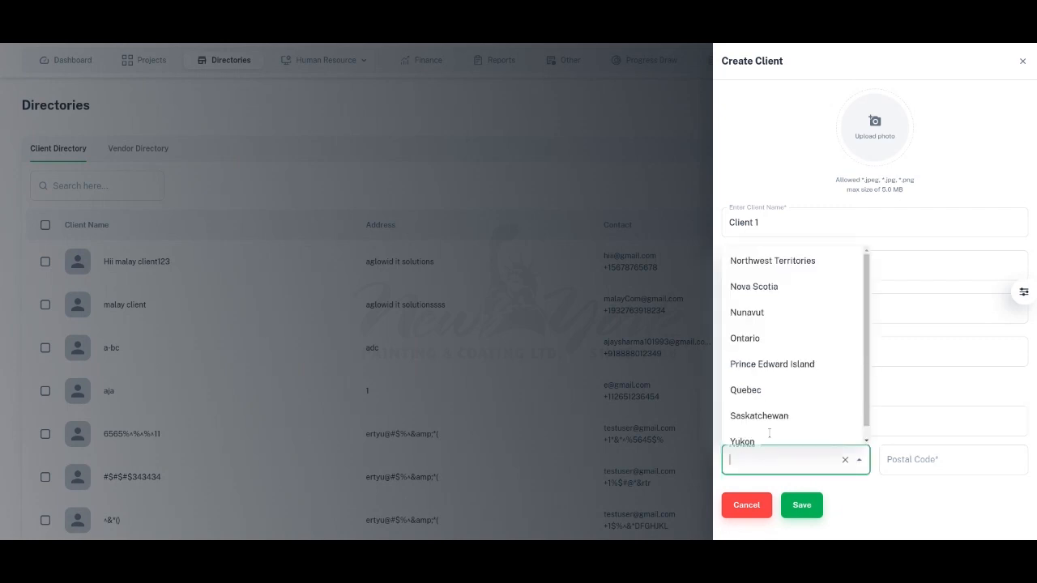
left_click(758, 341)
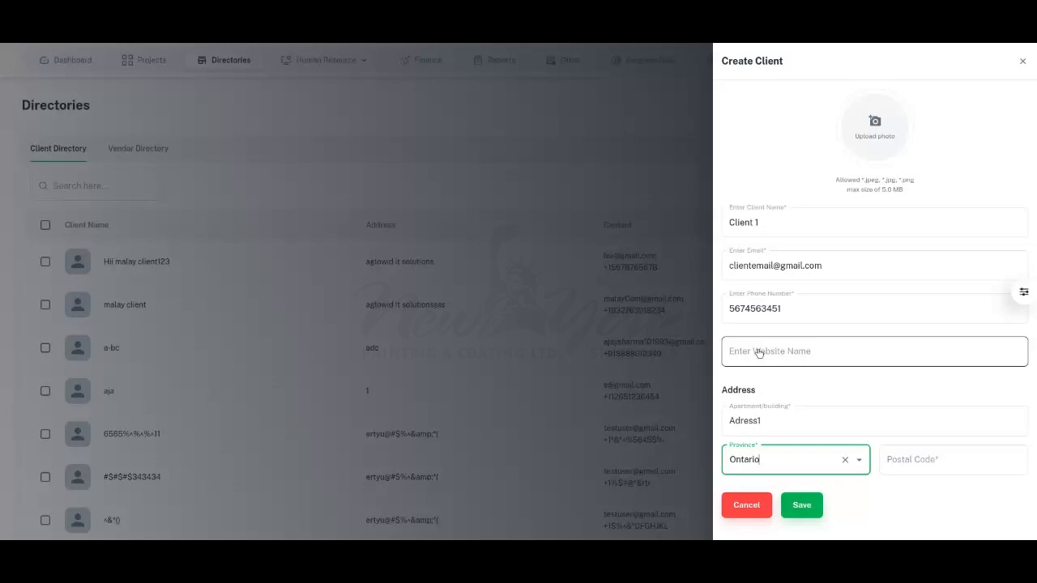
left_click(899, 454)
type("45635")
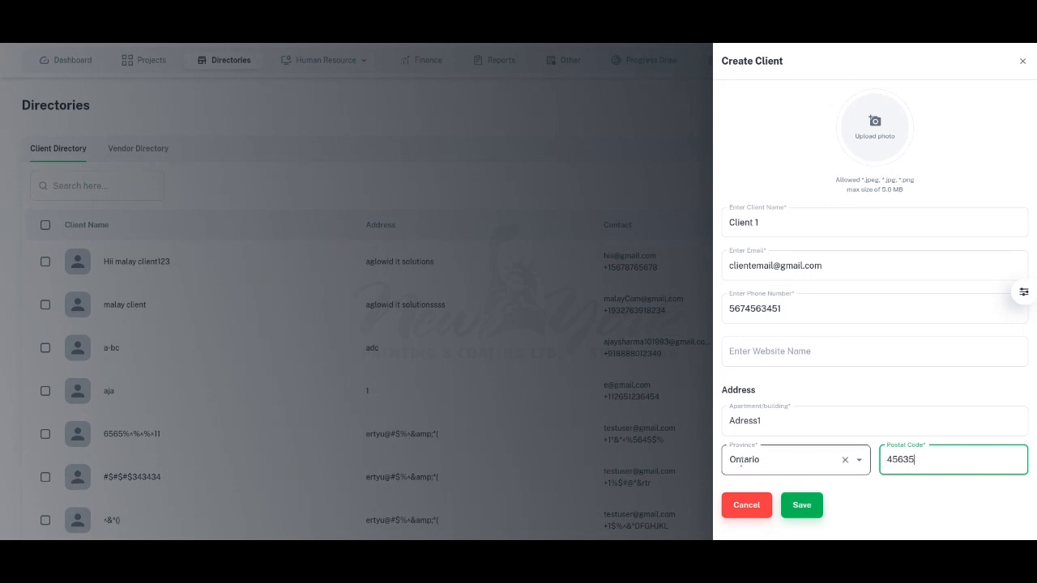
left_click(868, 492)
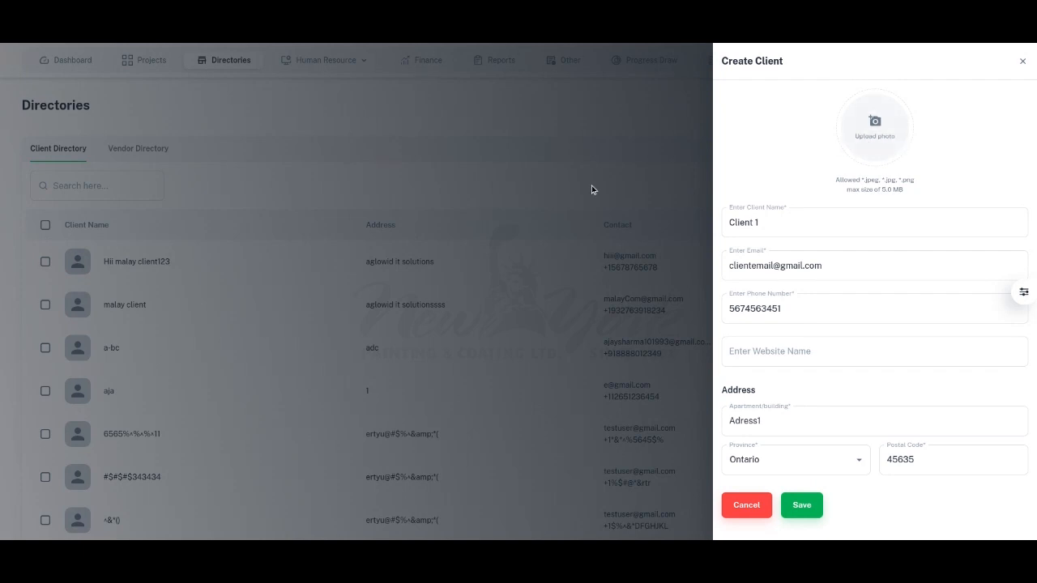
Step: Add the chosen image as the client's photo and save the new client
double_click(452, 258)
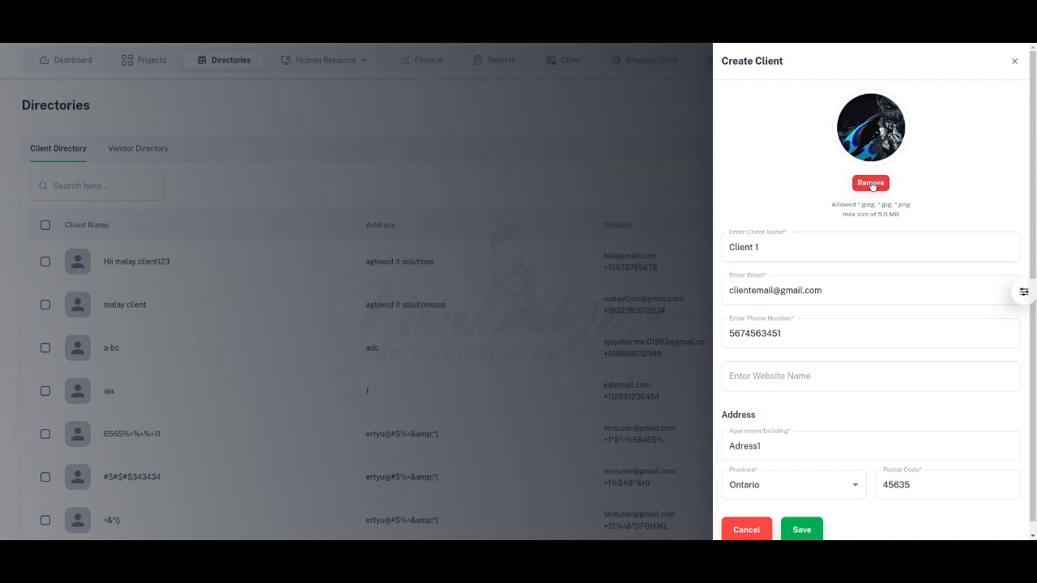
scroll(905, 235, "down", 1)
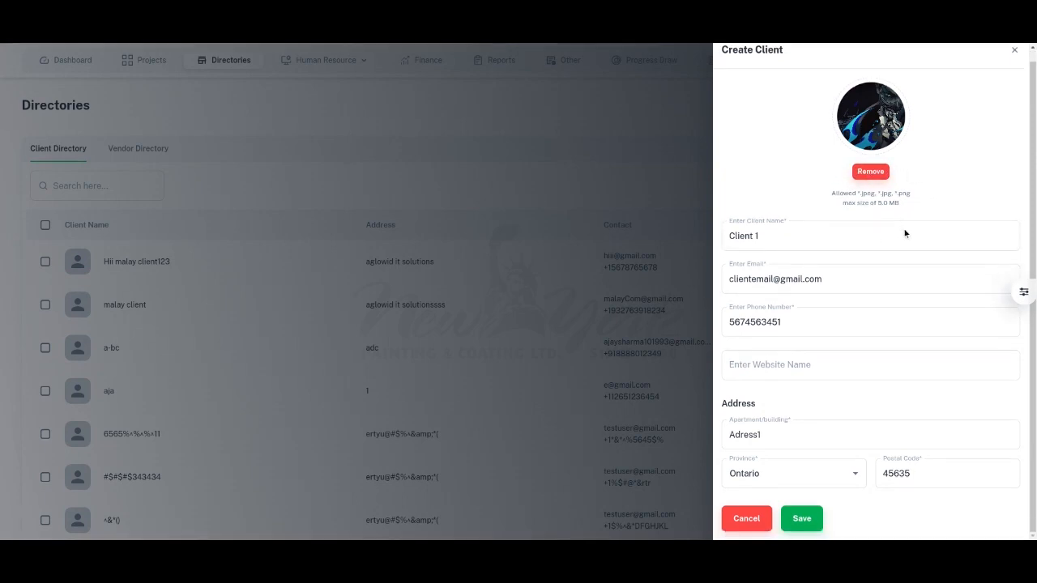
left_click(802, 519)
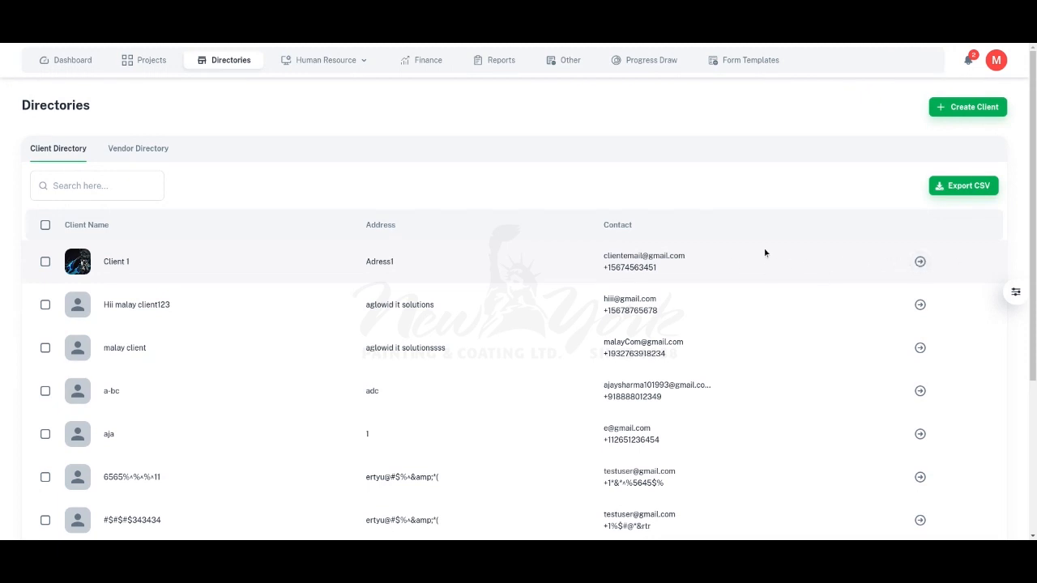
Step: Open the Client 1 record, then collapse and re-expand its details card
left_click(921, 263)
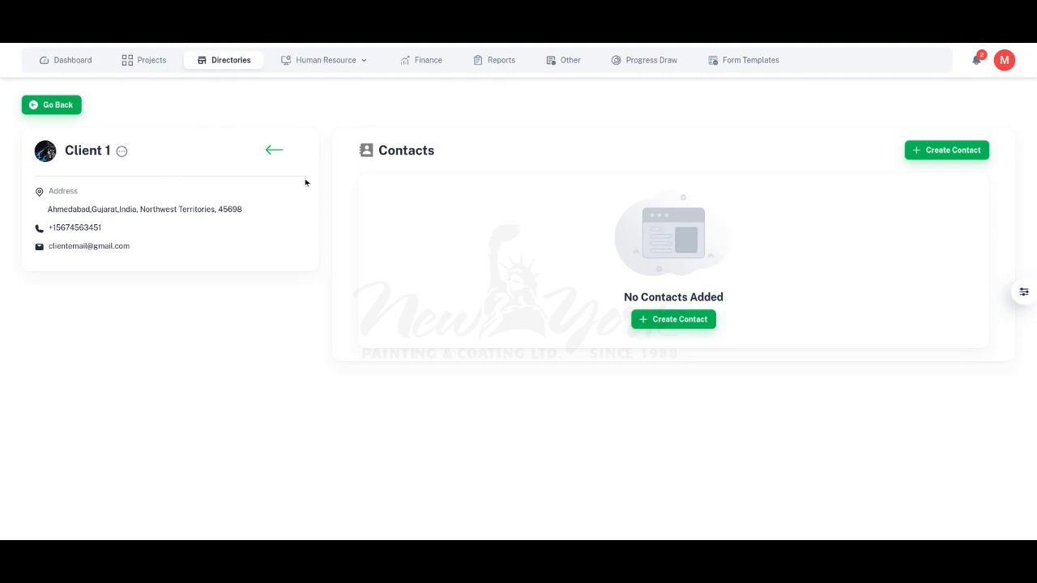
left_click(273, 151)
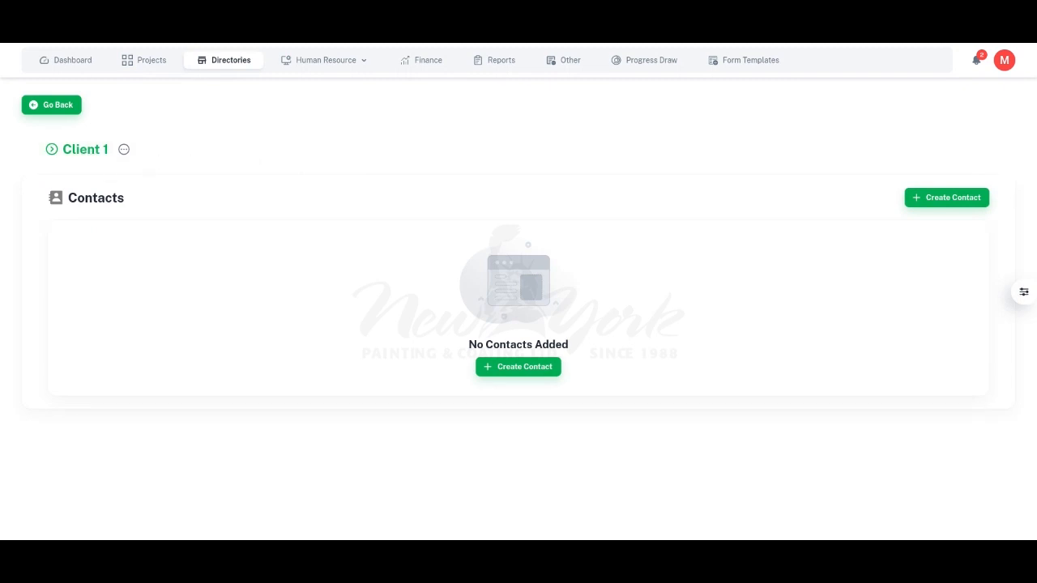
left_click(79, 152)
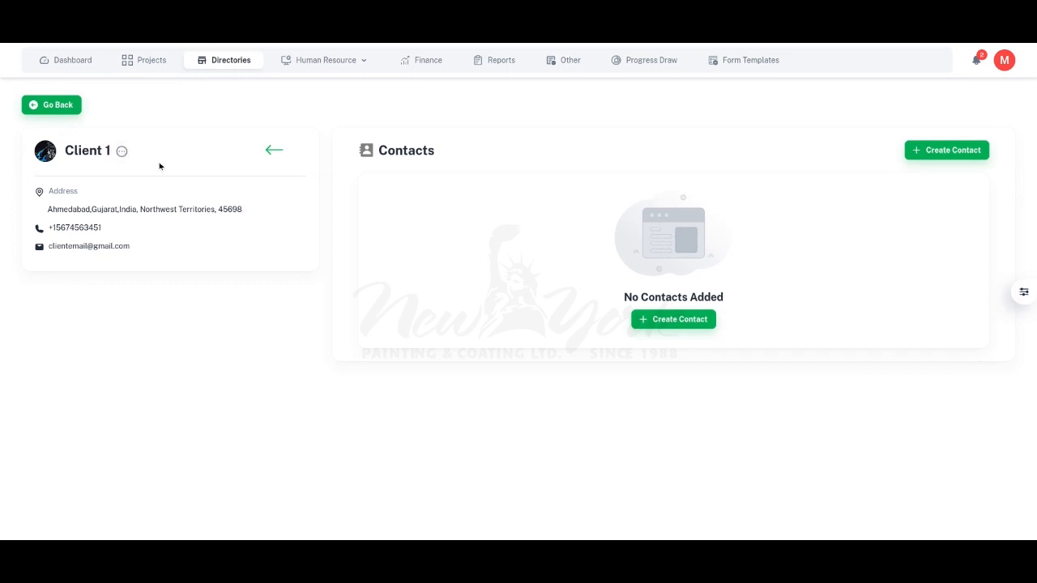
Step: Edit the client record to rename it as Client 2 and save the change
left_click(122, 152)
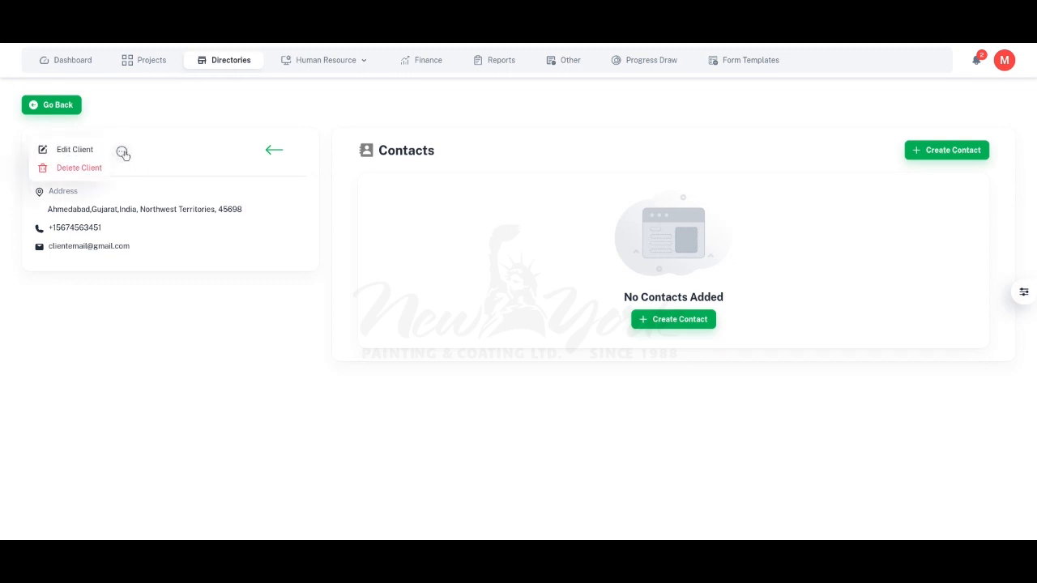
left_click(64, 150)
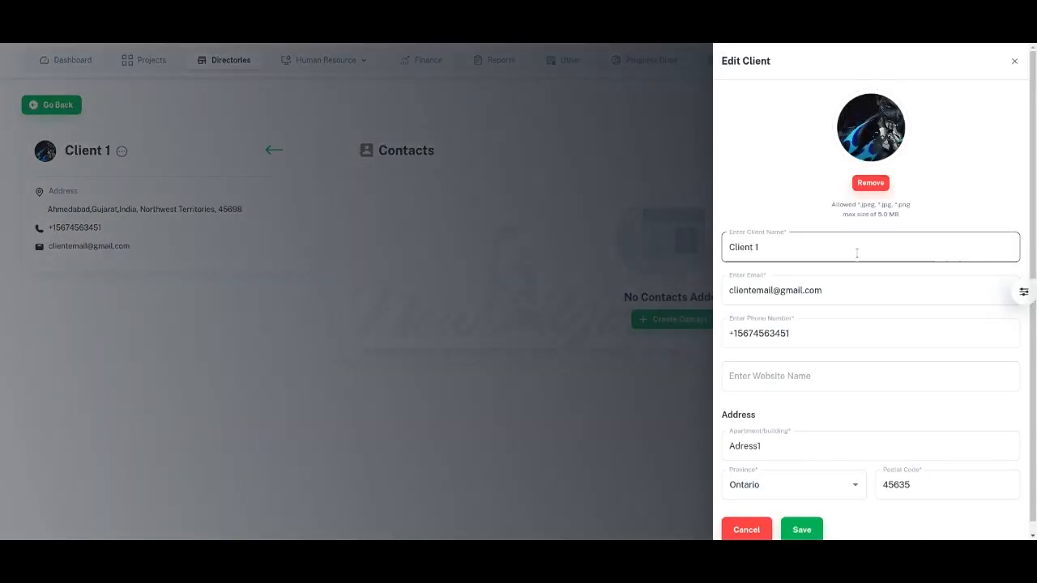
left_click(816, 256)
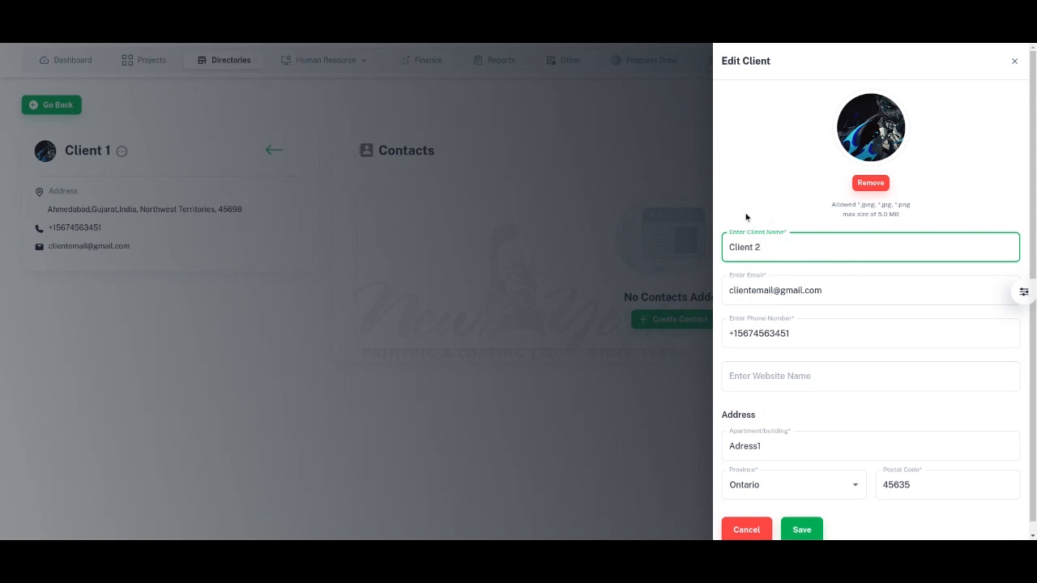
scroll(905, 377, "down", 1)
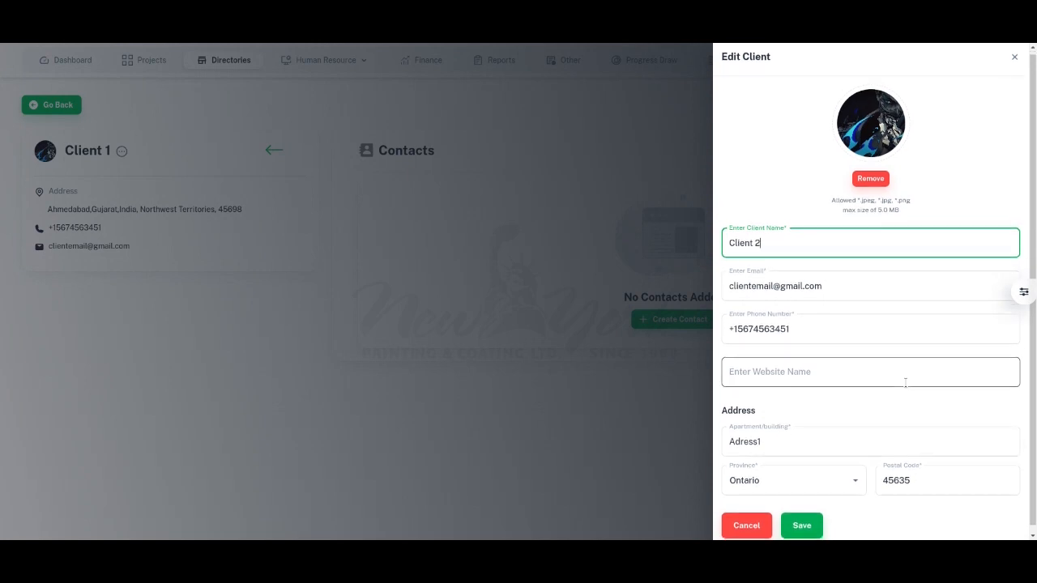
left_click(790, 518)
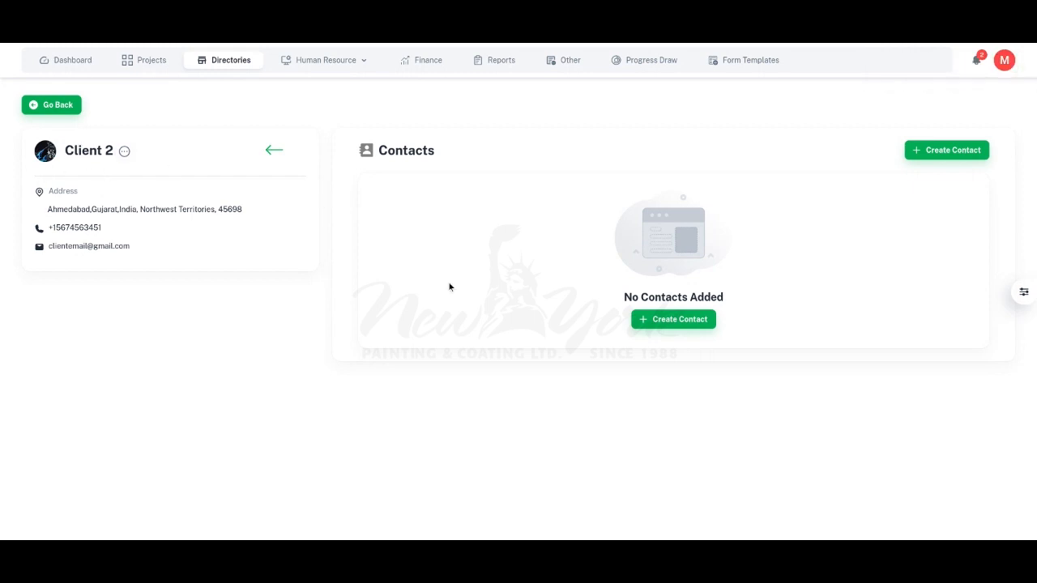
Step: Start a new contact for Client 2 with the name Contact 1 and the job role Role 1
left_click(941, 151)
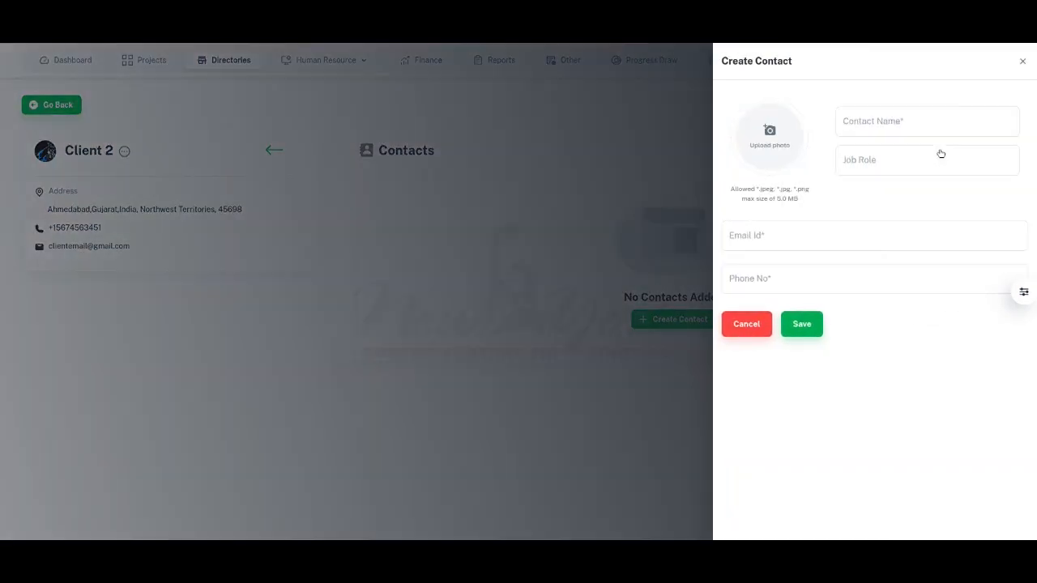
left_click(901, 127)
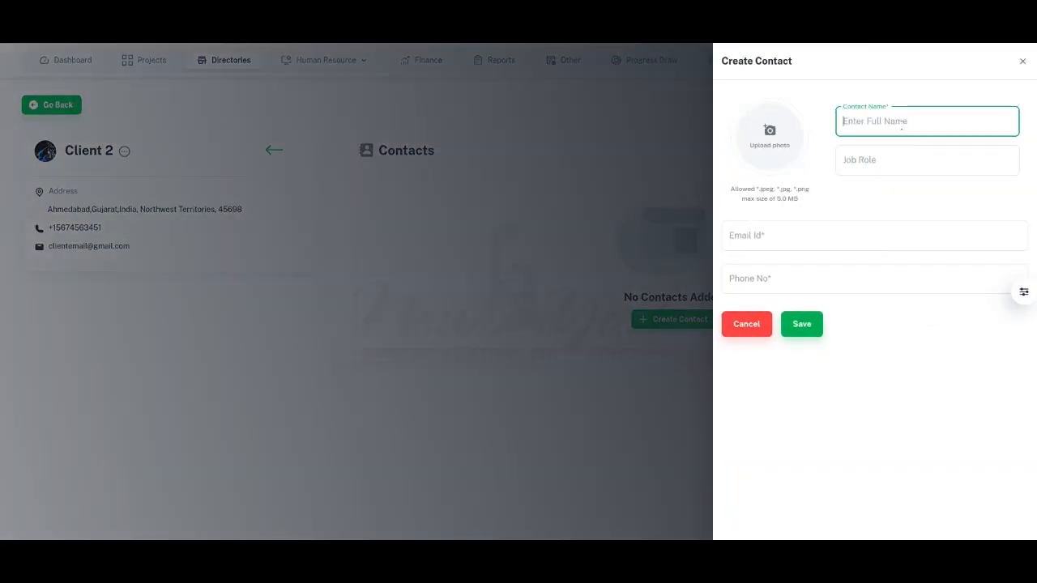
type("Contact 1")
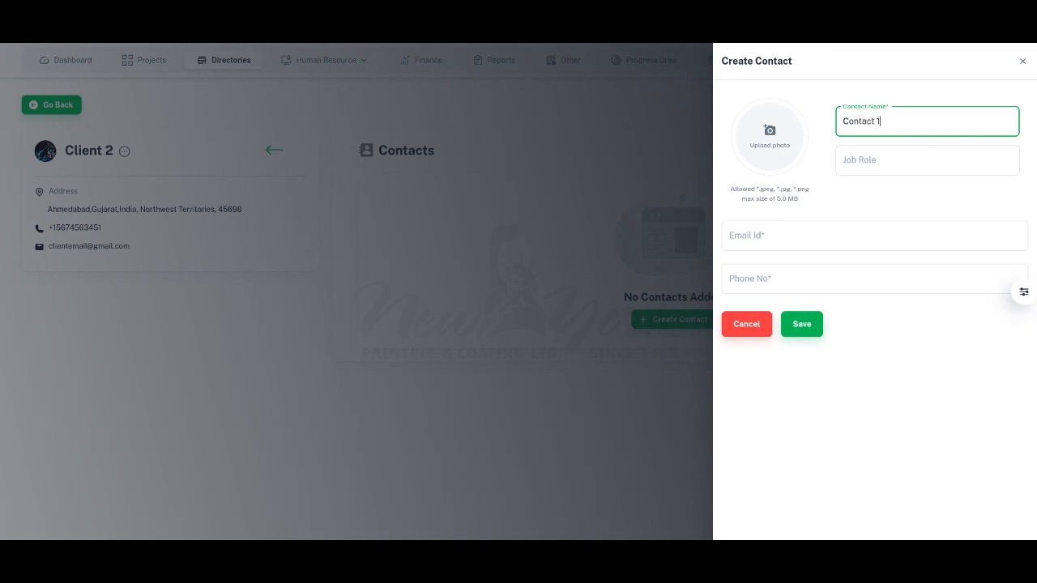
left_click(870, 156)
type("Rol")
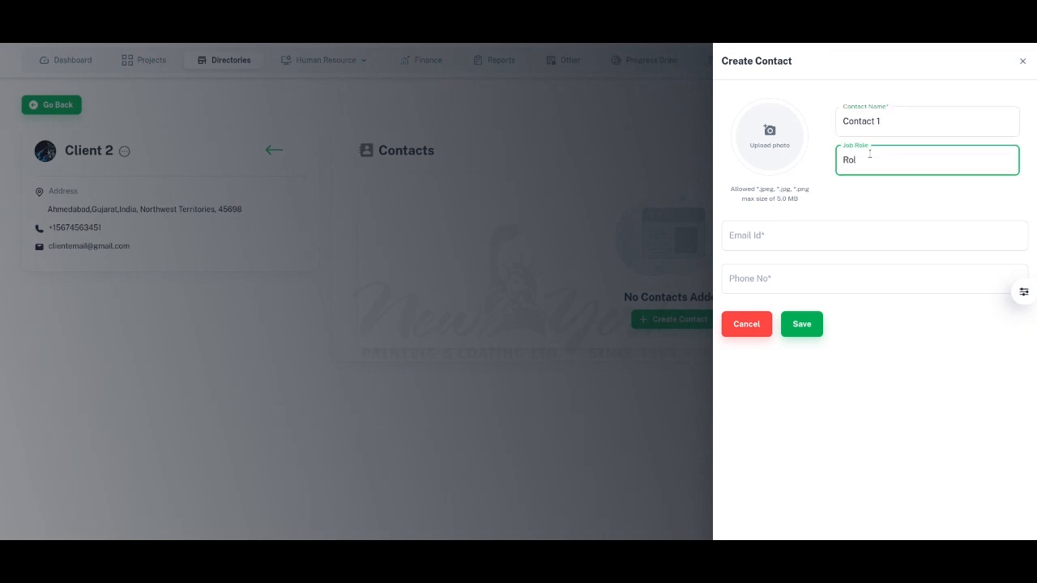
type("e 1")
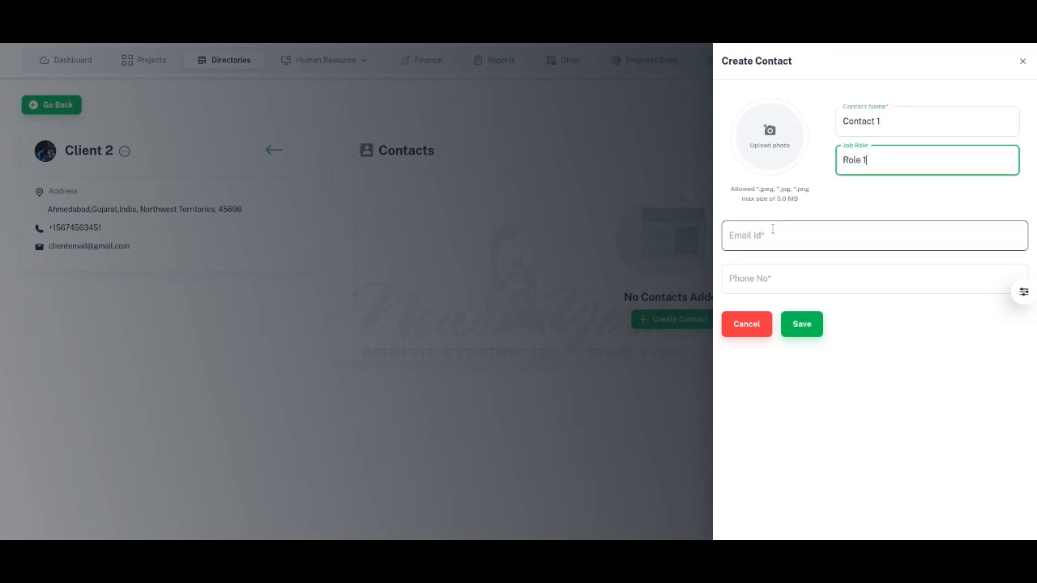
Step: Fill in the contact's e-mail address and phone number, and save the contact
left_click(773, 232)
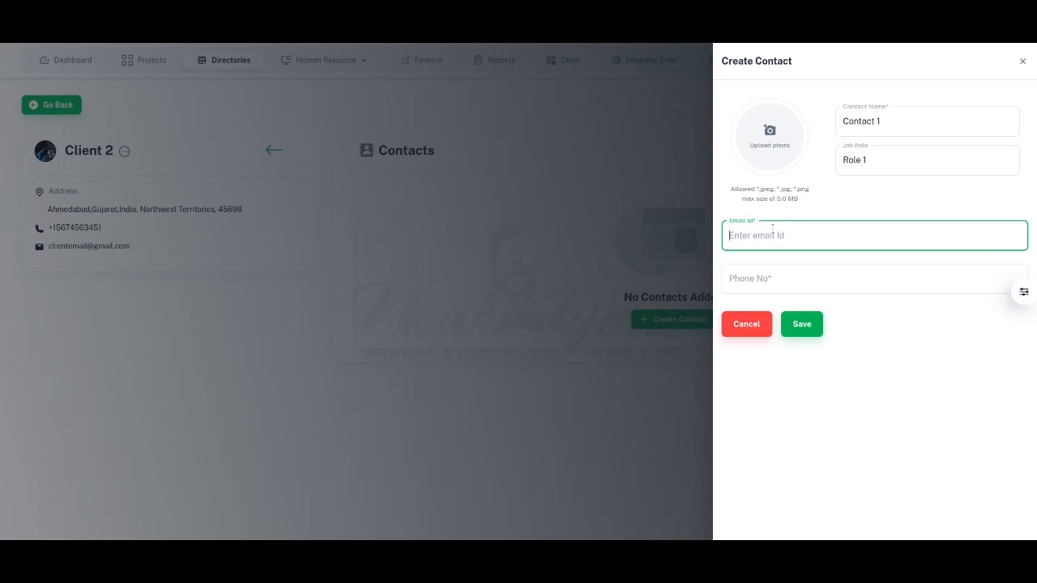
left_click(770, 279)
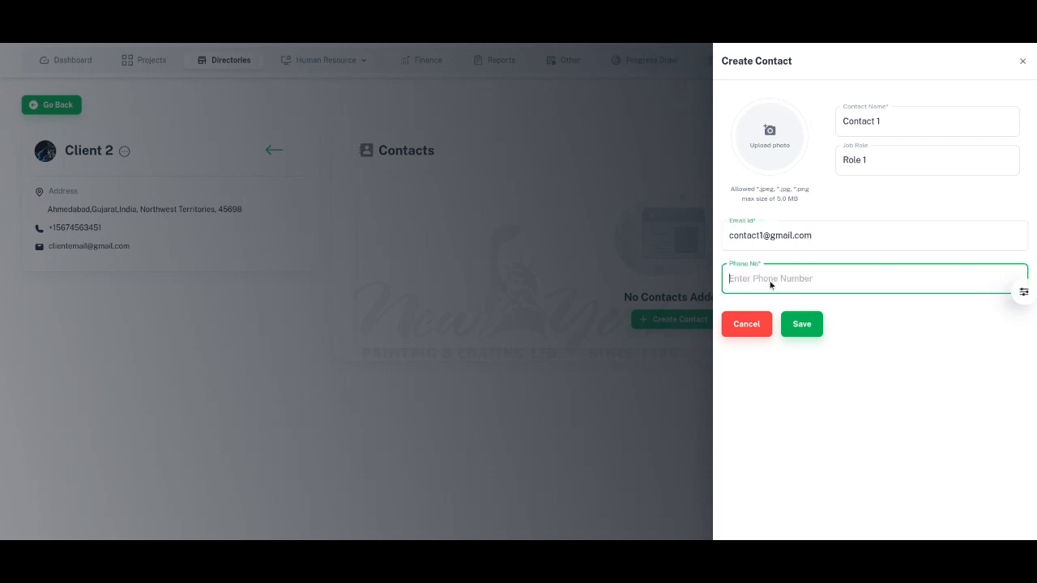
left_click(951, 373)
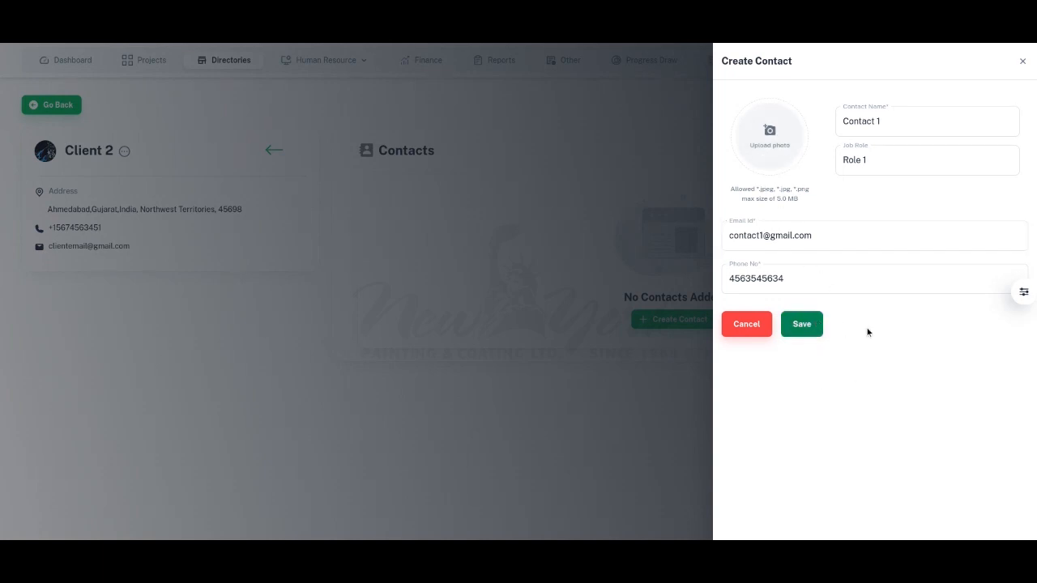
left_click(803, 334)
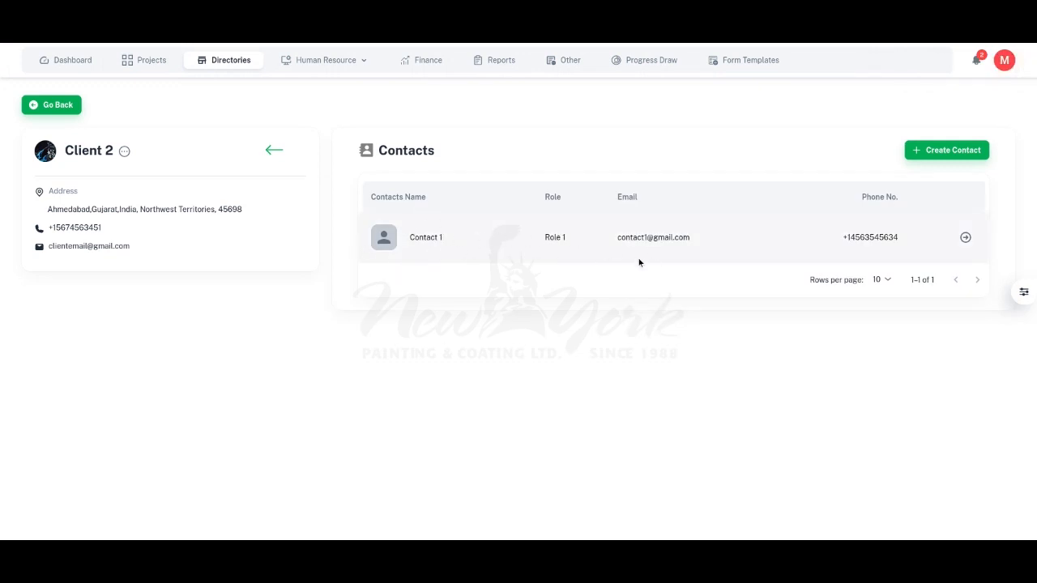
Step: Sort the client's contacts list by contact name
left_click(397, 198)
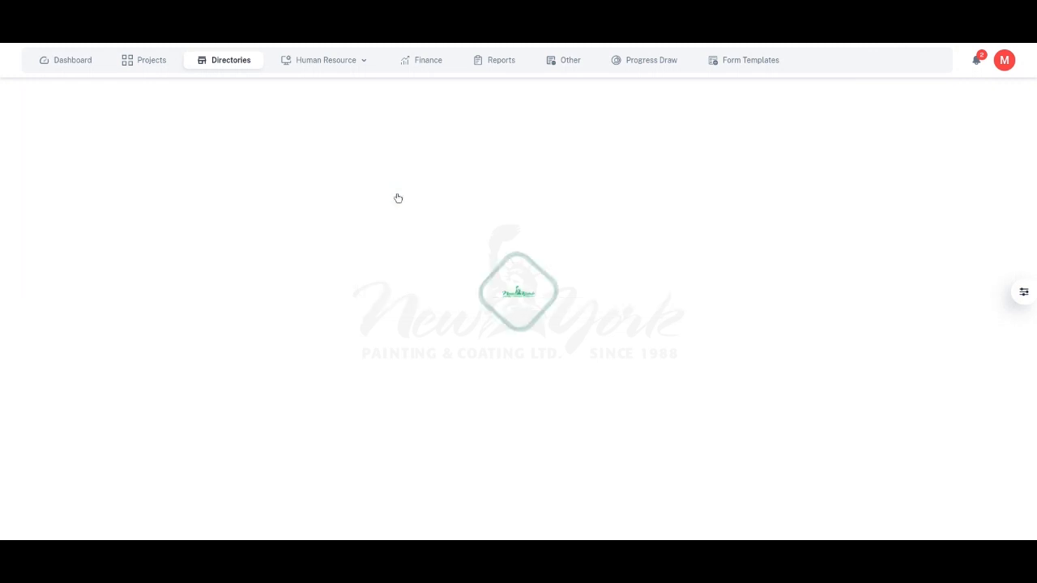
Step: Sort the client's contacts list by e-mail, and re-sort it by role in descending order
left_click(419, 200)
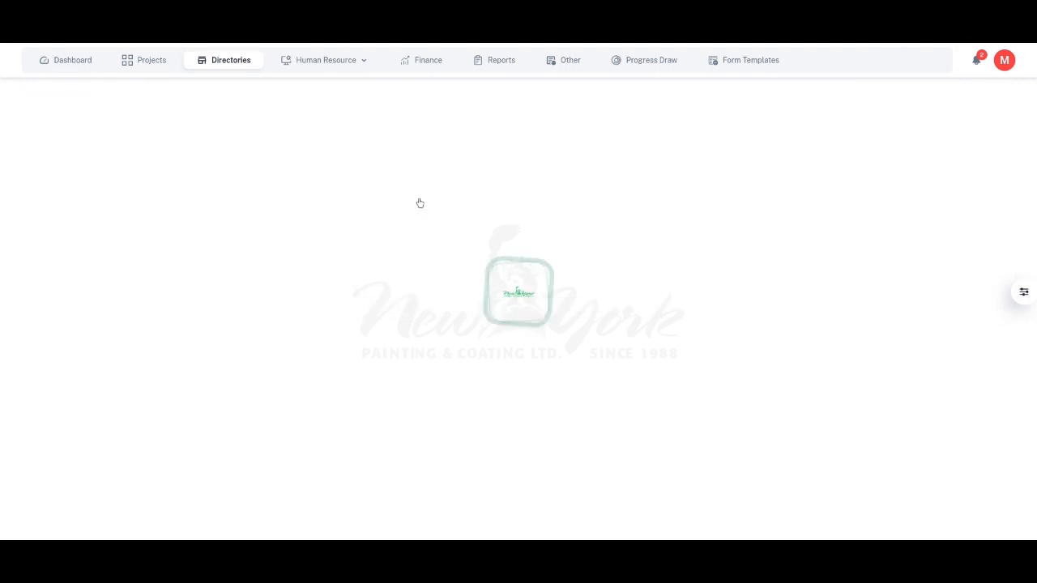
left_click(635, 202)
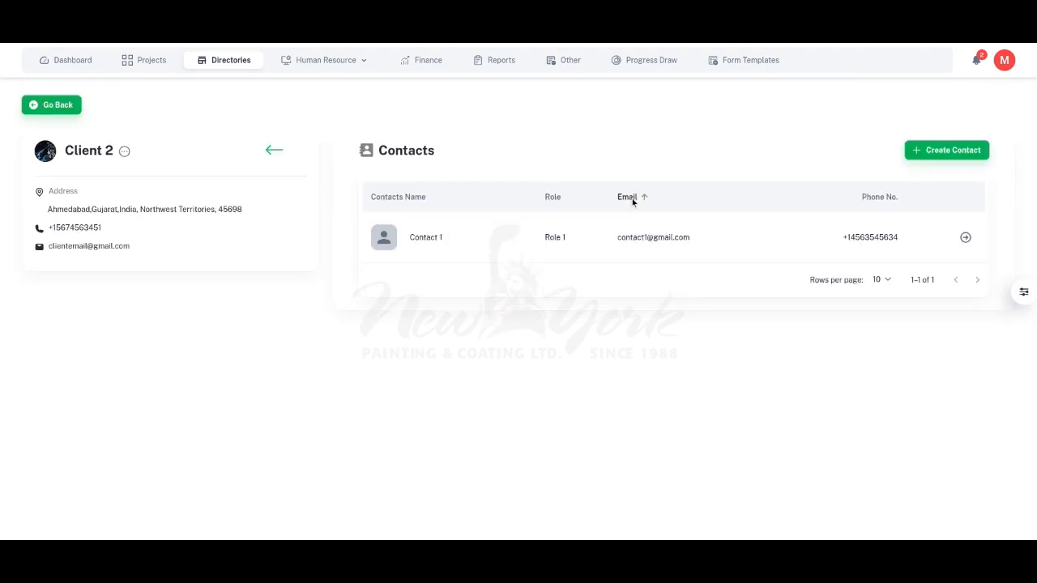
left_click(634, 202)
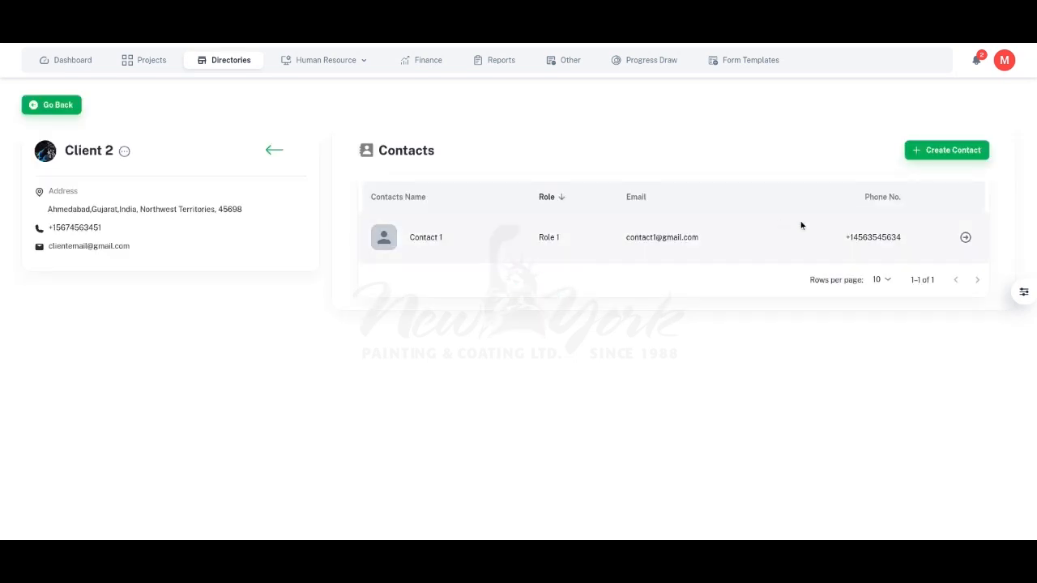
Step: Rename the contact of Client 2 as Contact 1 Edited and save the change
left_click(965, 237)
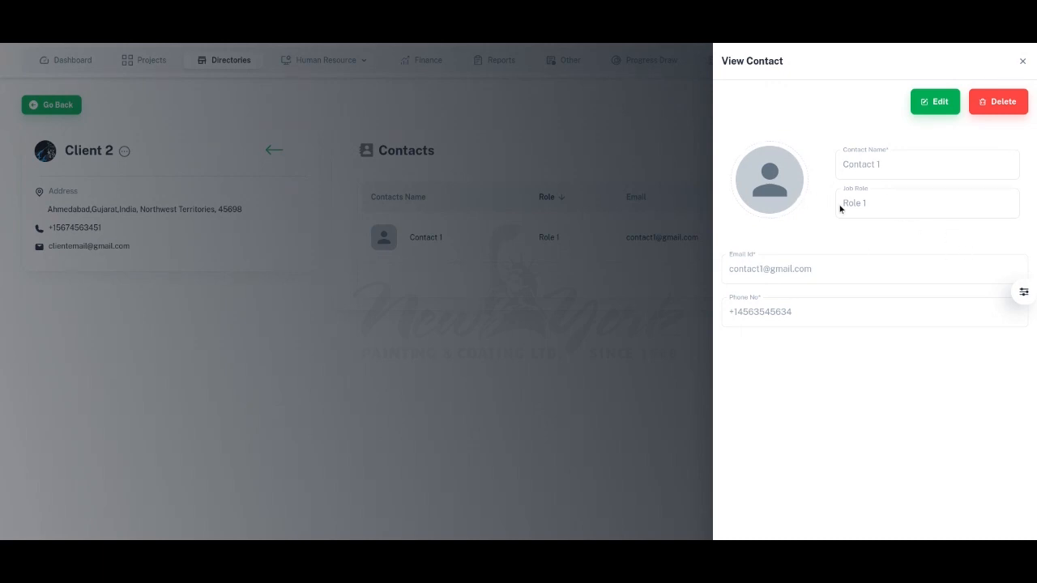
left_click(940, 103)
left_click(961, 128)
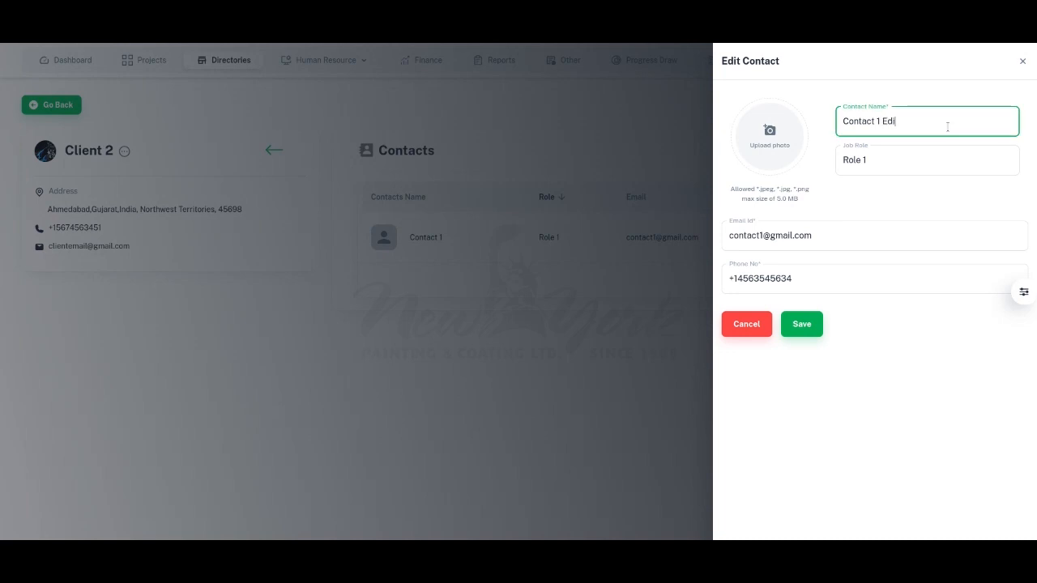
type("Edited")
left_click(848, 215)
left_click(801, 324)
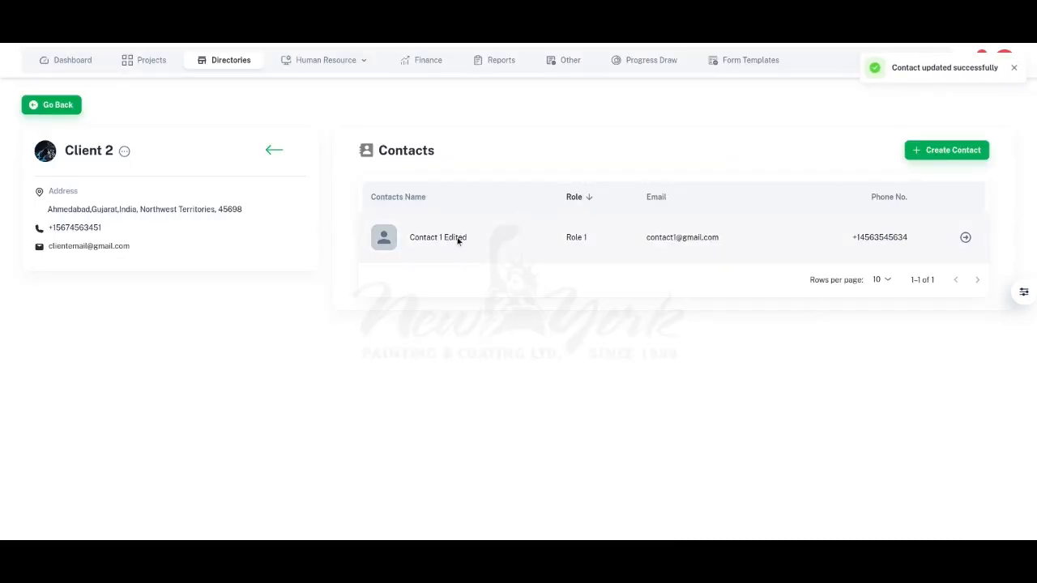
Step: Delete the contact Contact 1 Edited from Client 2 and confirm the deletion
left_click(965, 237)
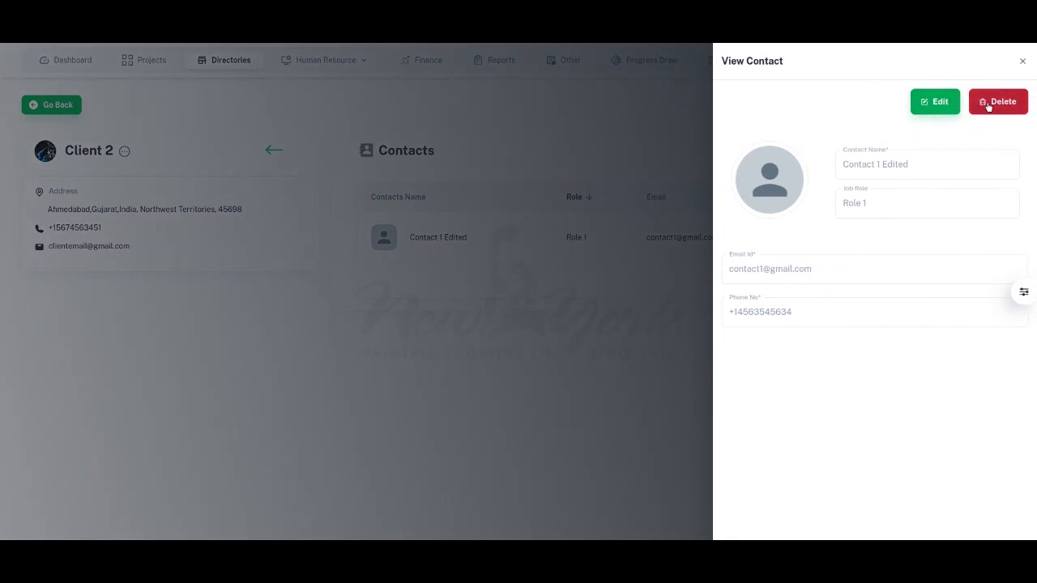
left_click(1001, 107)
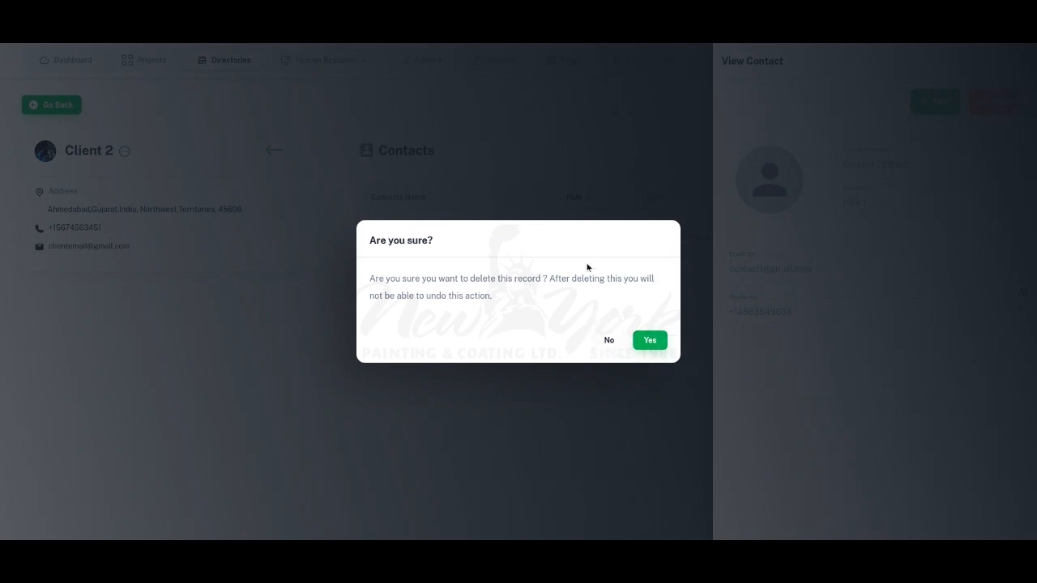
left_click(651, 341)
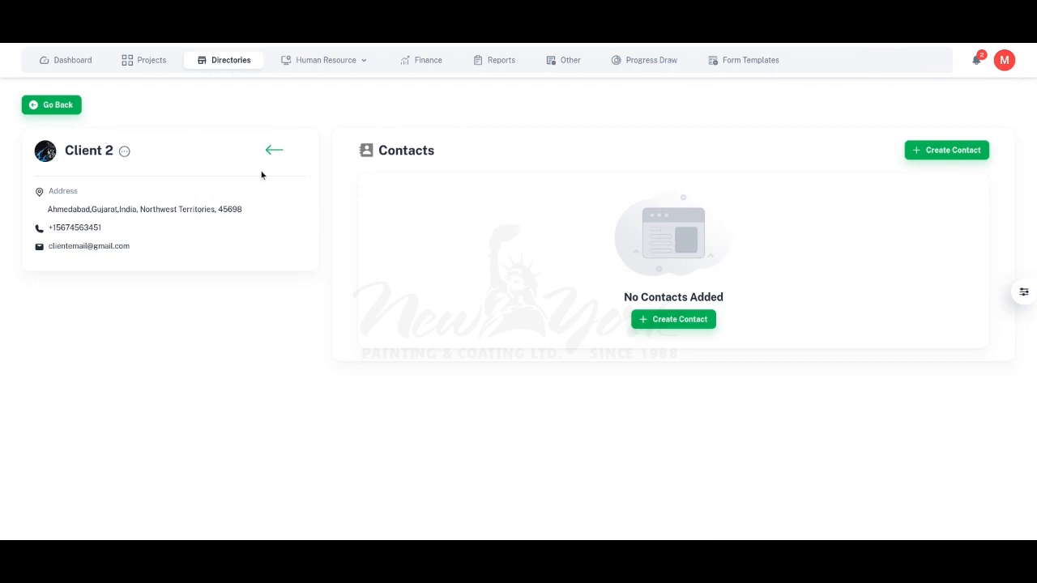
Step: Start deleting Client 2 and go to the registered e-mail field of the deletion confirmation
left_click(124, 154)
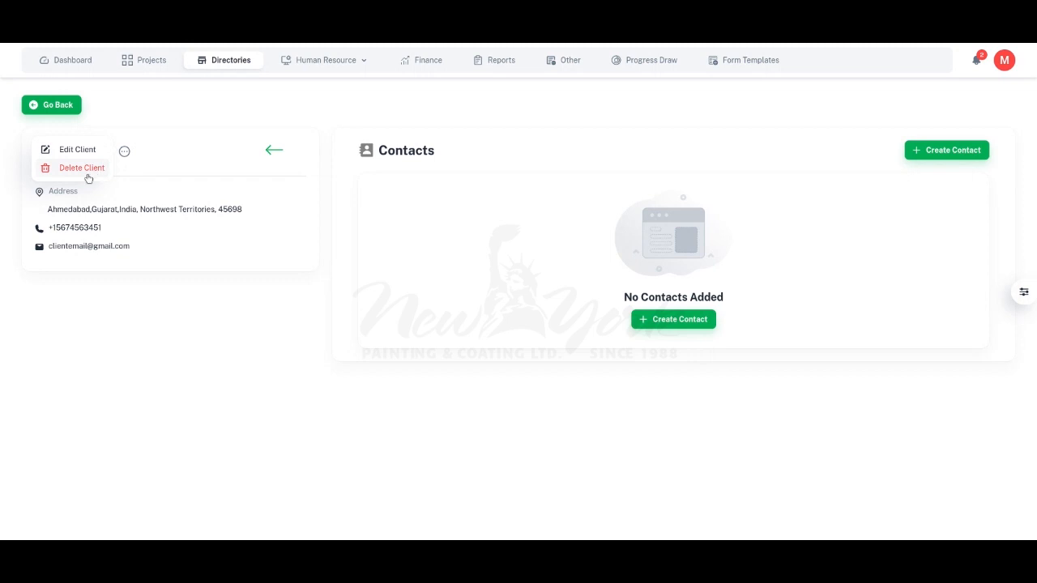
left_click(85, 169)
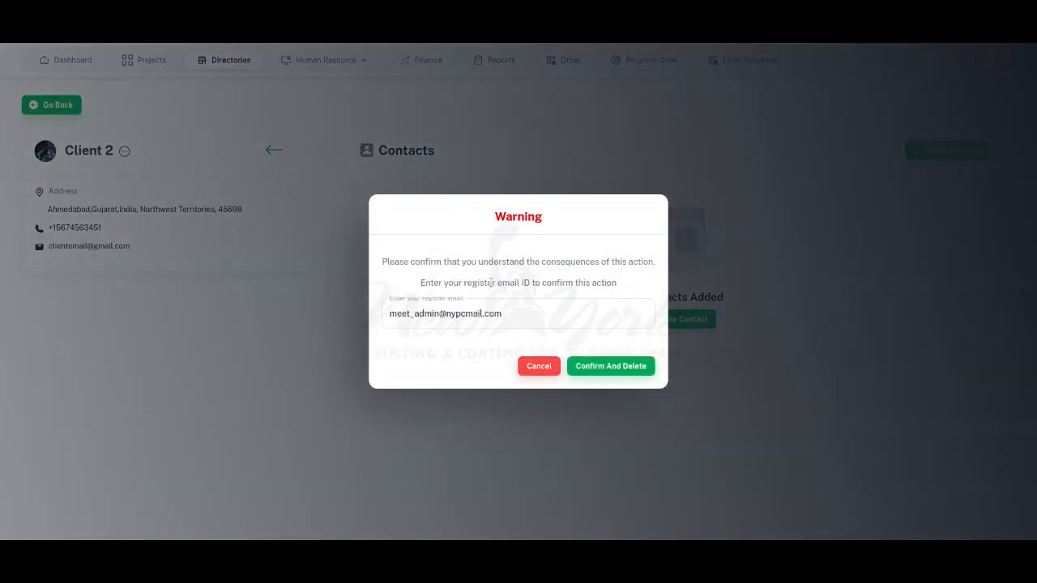
left_click(466, 314)
left_click(446, 259)
left_click(528, 313)
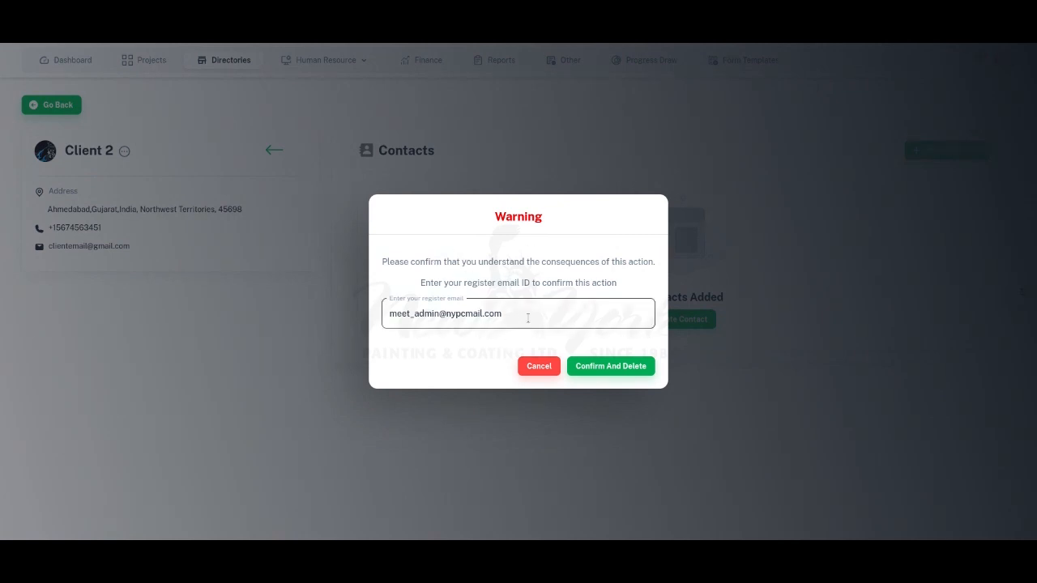
Step: Try to confirm the client deletion with the registered e-mail field cleared
left_click_drag(529, 319, 382, 314)
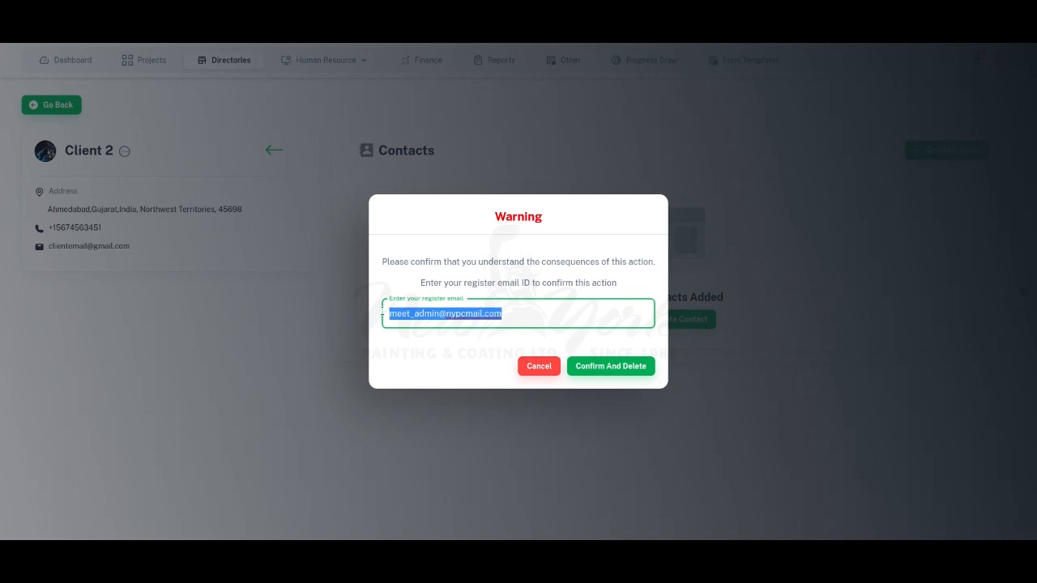
key("BackSpace")
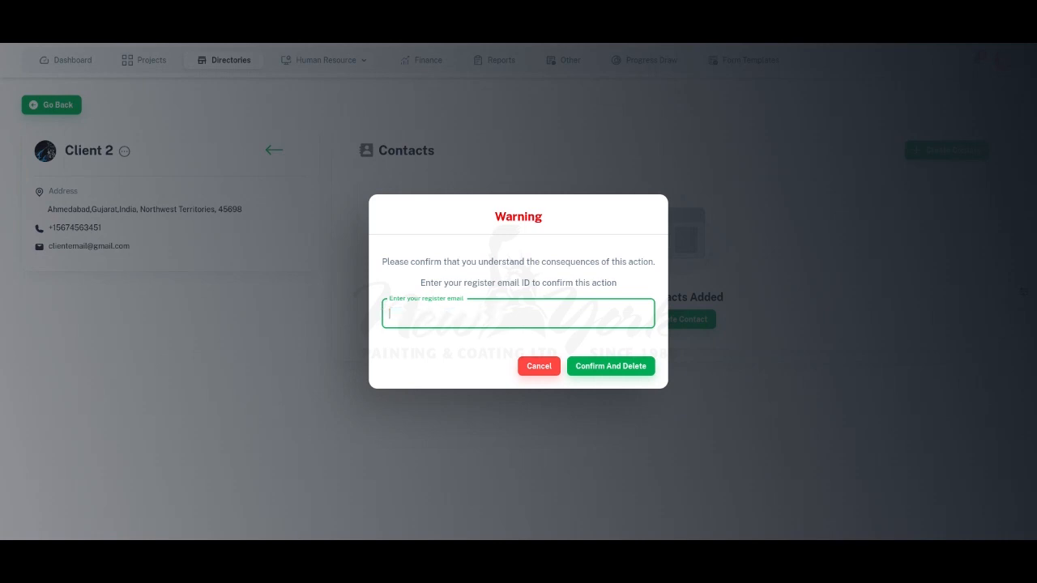
left_click(589, 365)
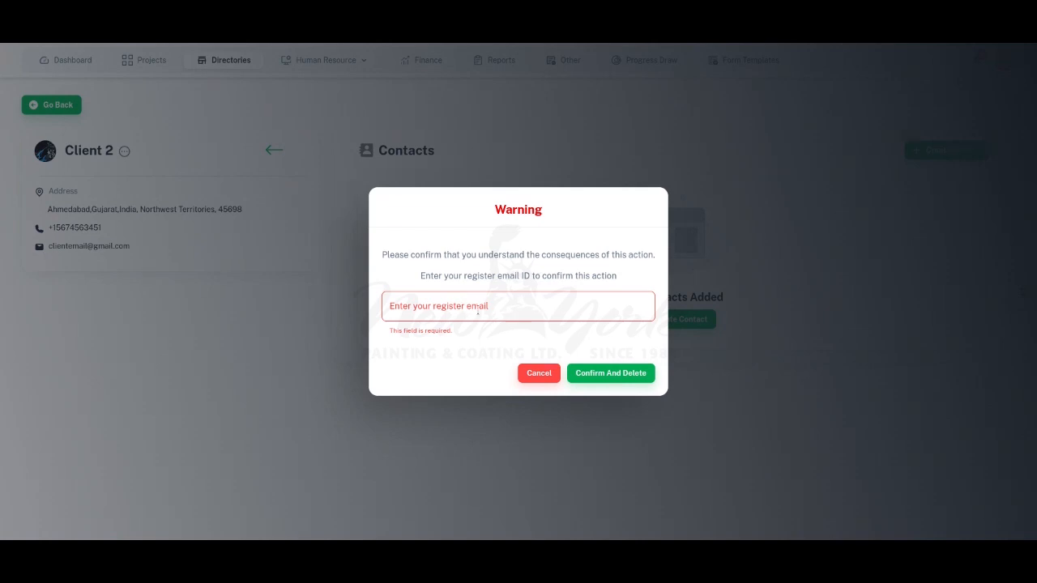
Step: Restore the registered e-mail address in the confirmation and delete Client 2
left_click(481, 310)
key("ctrl+z")
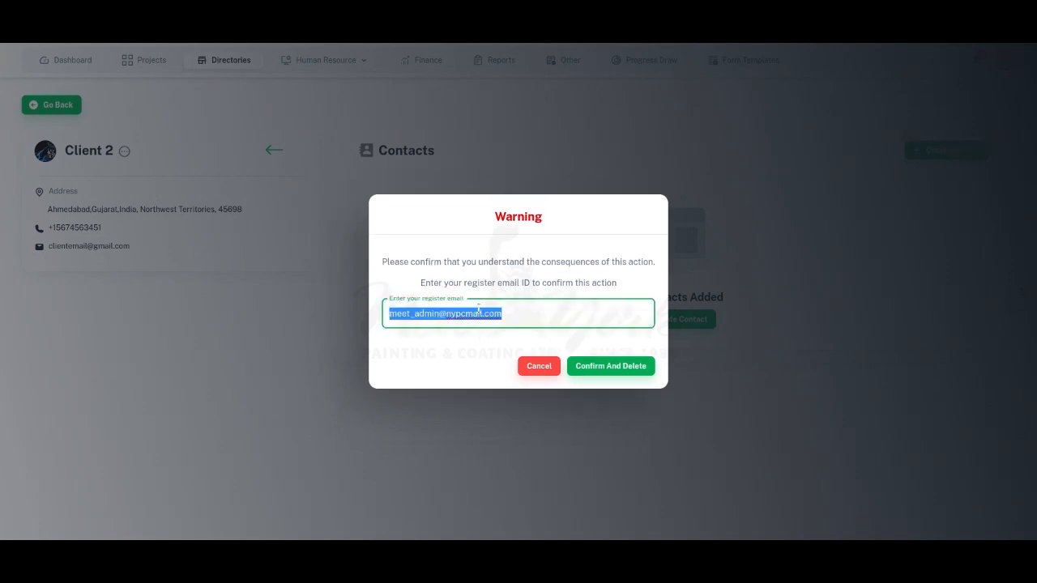
left_click(500, 349)
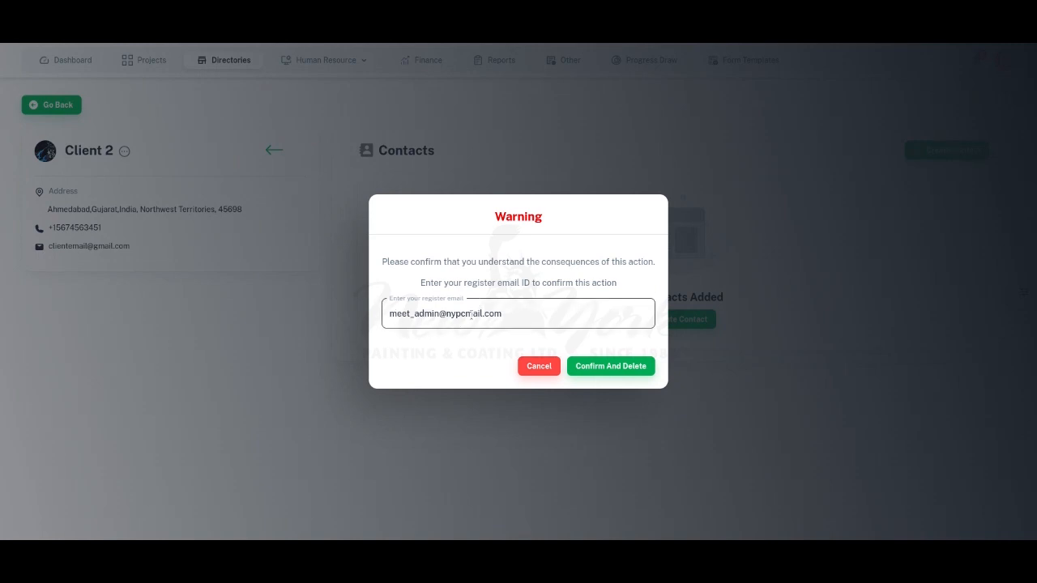
left_click(610, 368)
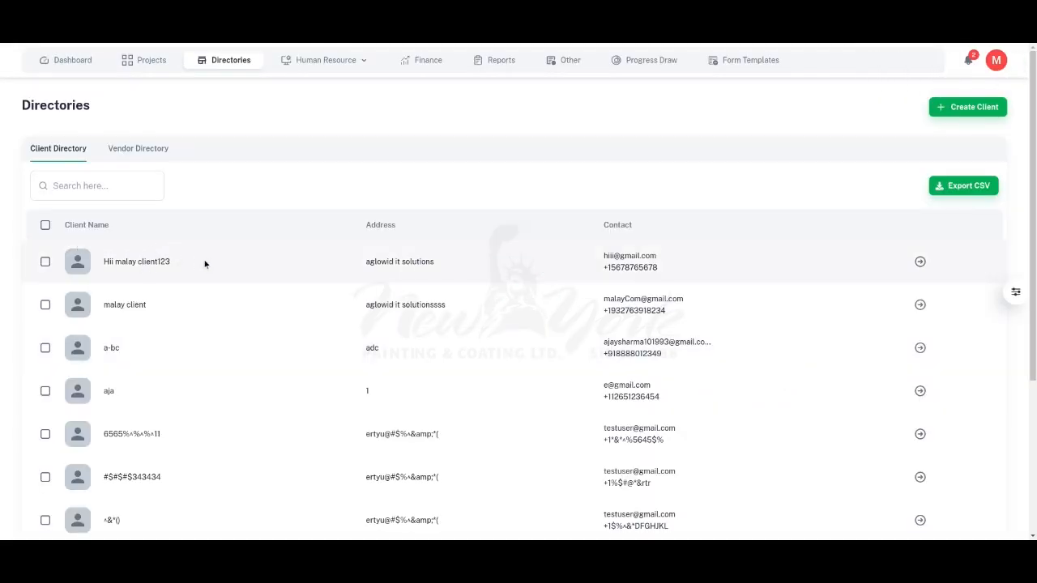
Step: Search the client directory for part of a client's name, and clear the search
left_click(93, 192)
type("malay")
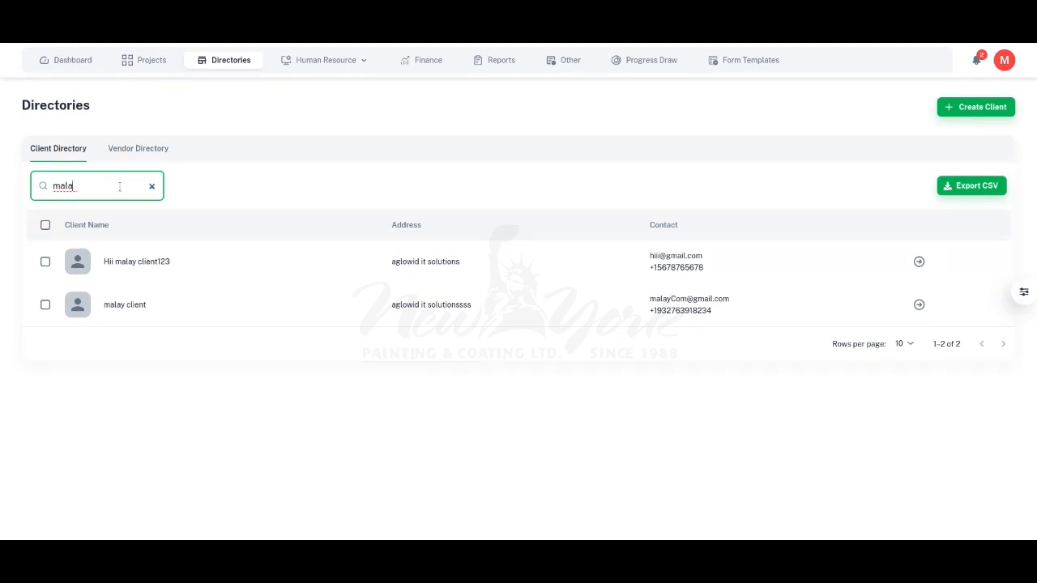
key("BackSpace")
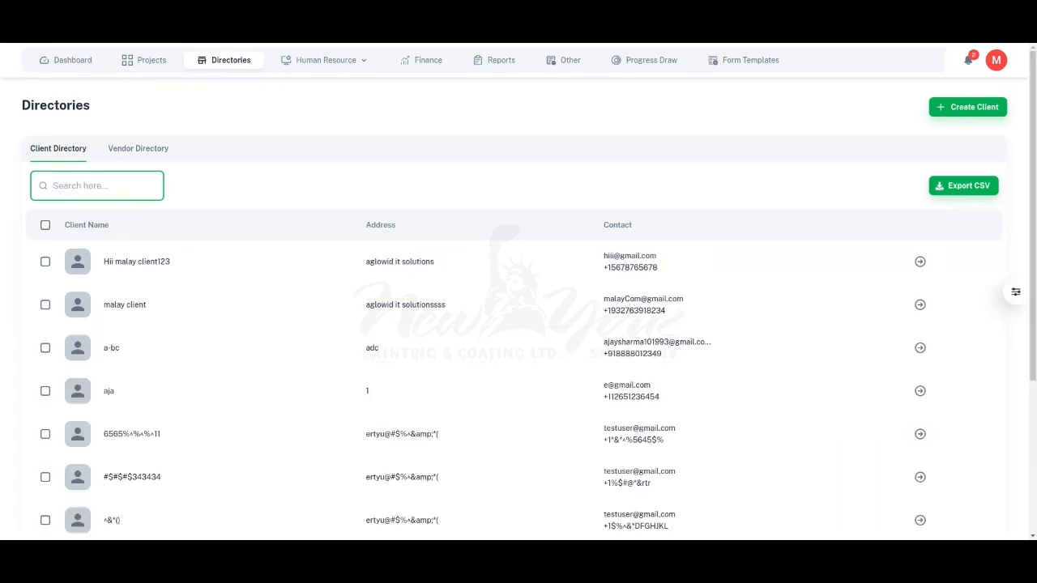
left_click(394, 167)
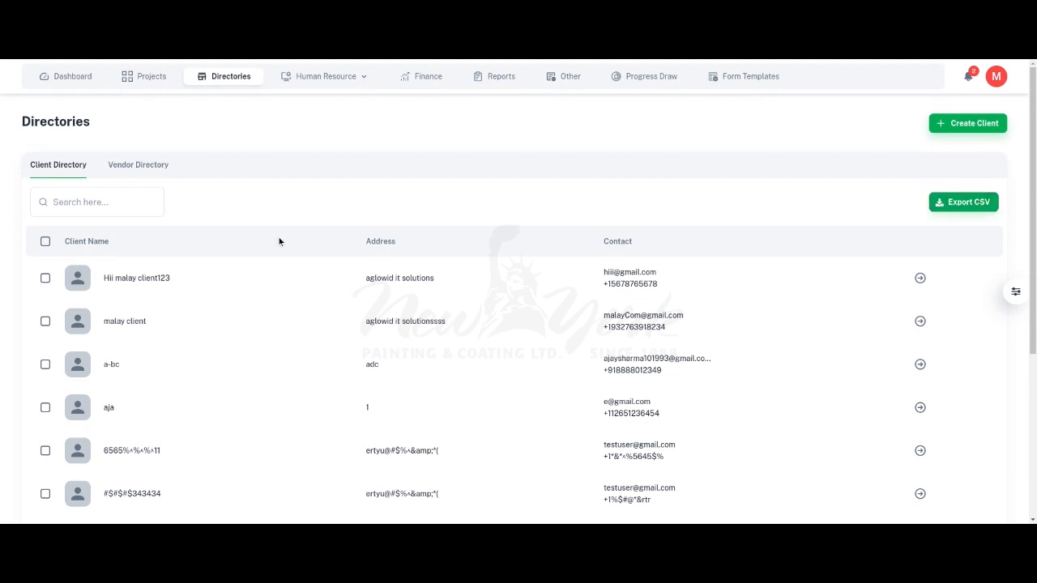
Step: Select the first four clients in the directory, and clear the whole selection
left_click(44, 278)
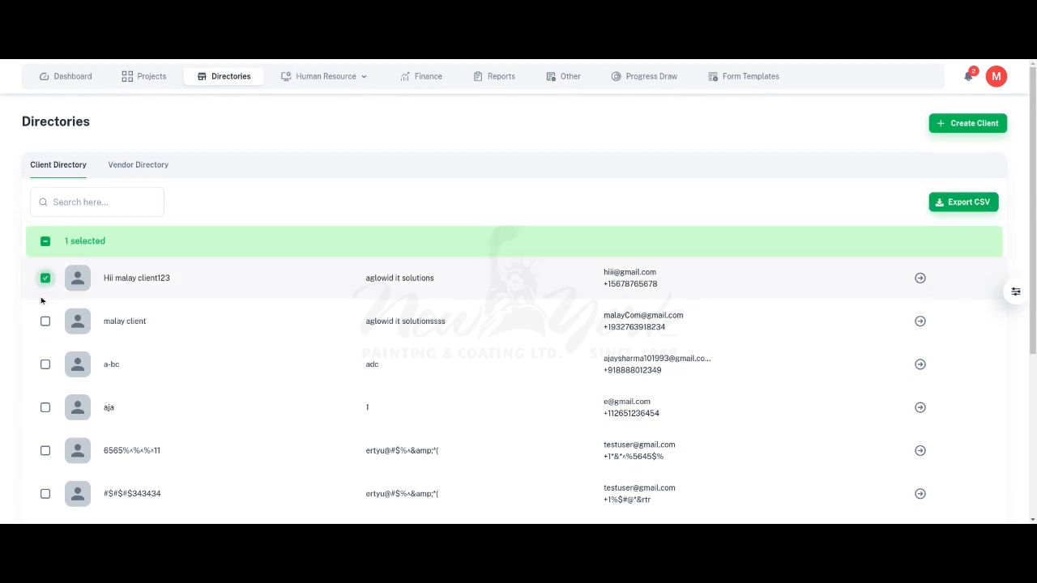
left_click(44, 321)
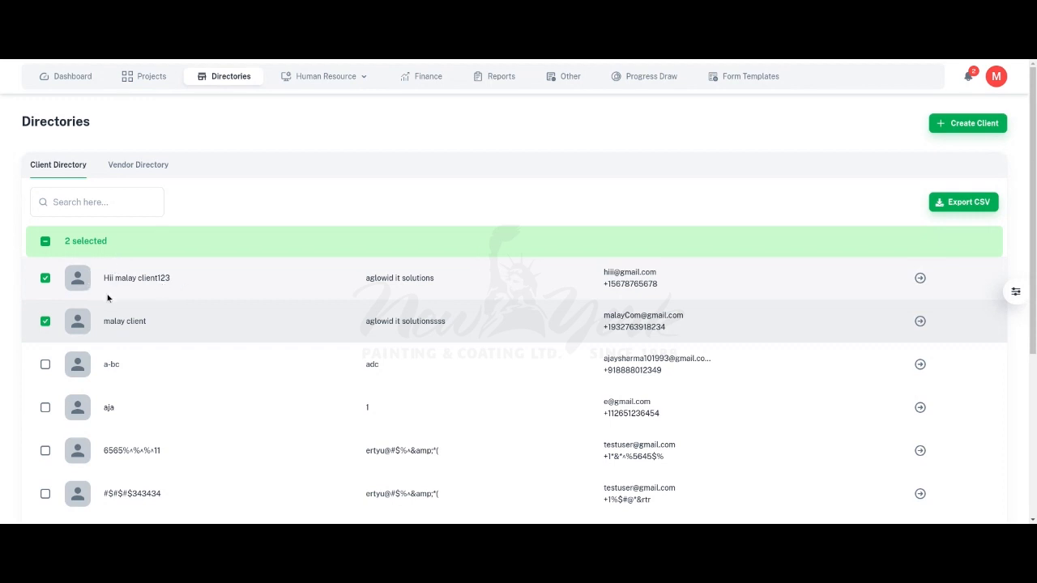
left_click(45, 365)
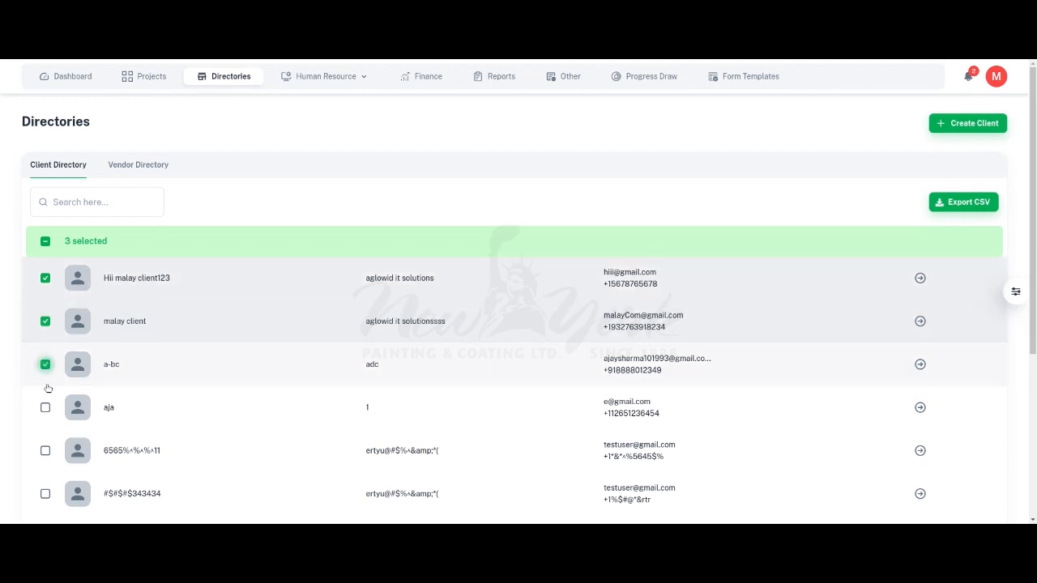
left_click(45, 407)
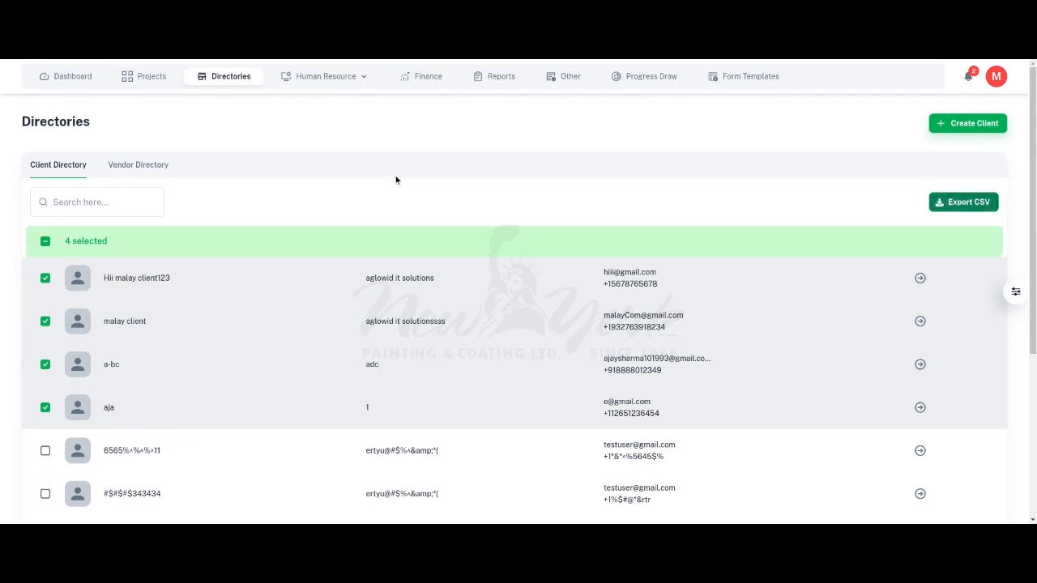
left_click(41, 240)
left_click(42, 240)
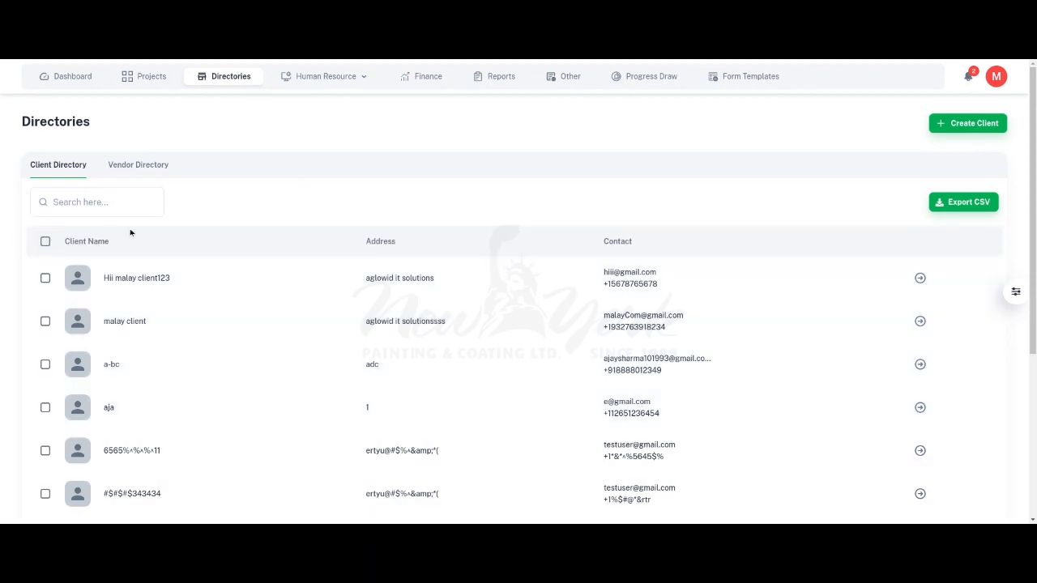
Step: Sort the client directory by client name in ascending and descending order, and re-sort it by contact in descending order
left_click(86, 241)
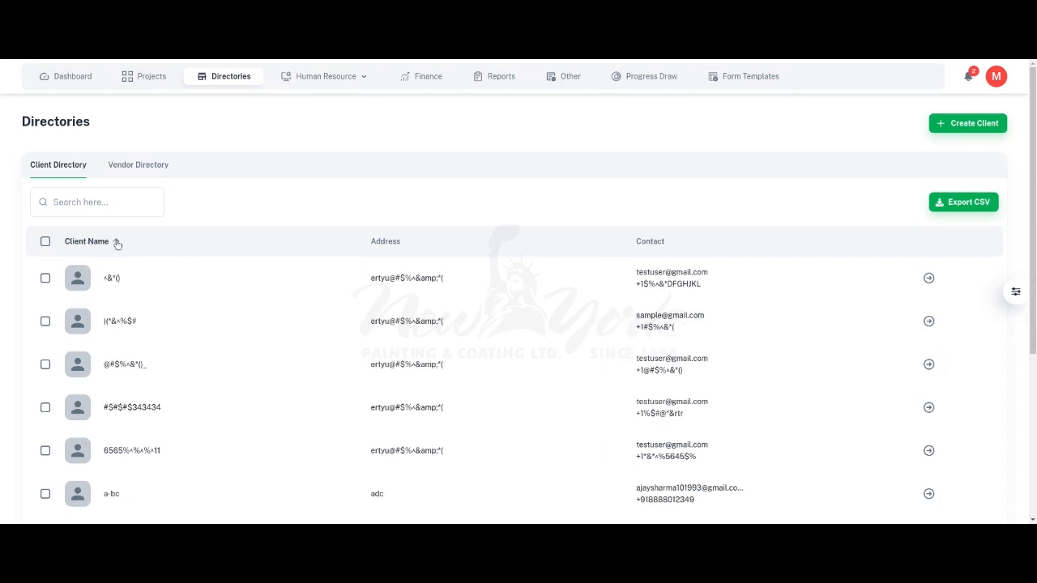
left_click(117, 244)
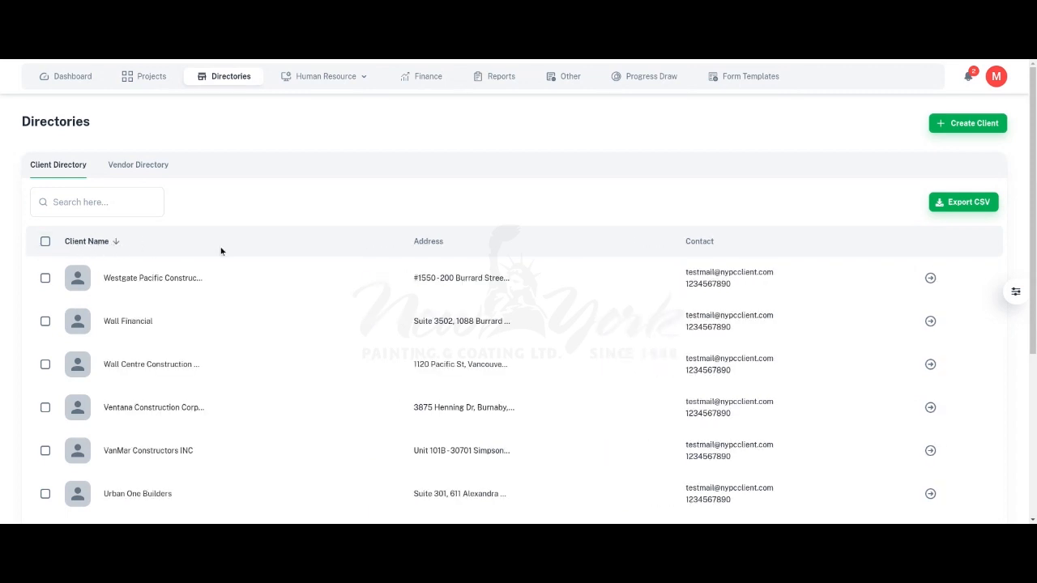
left_click(102, 243)
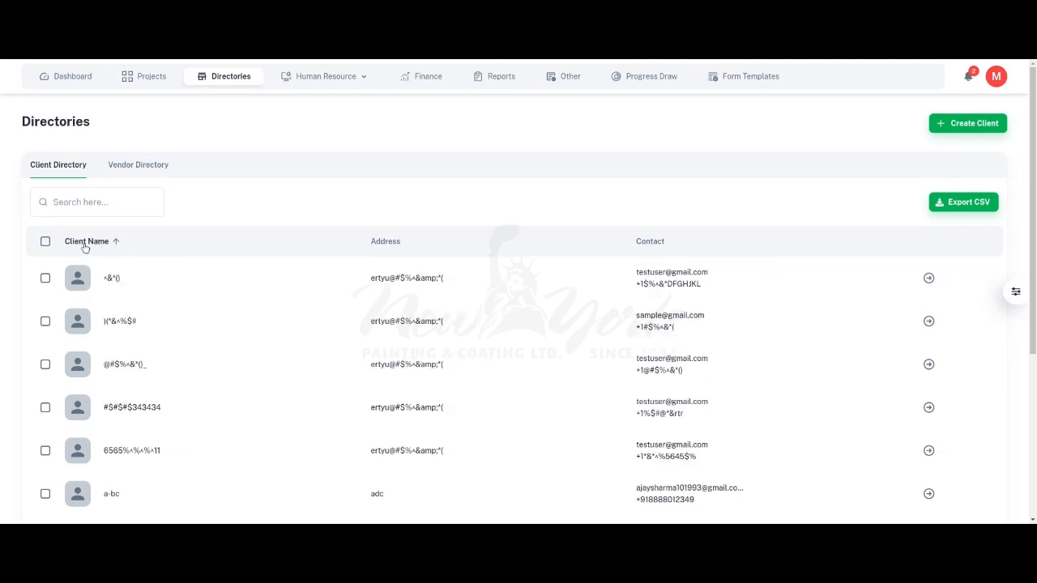
left_click(85, 243)
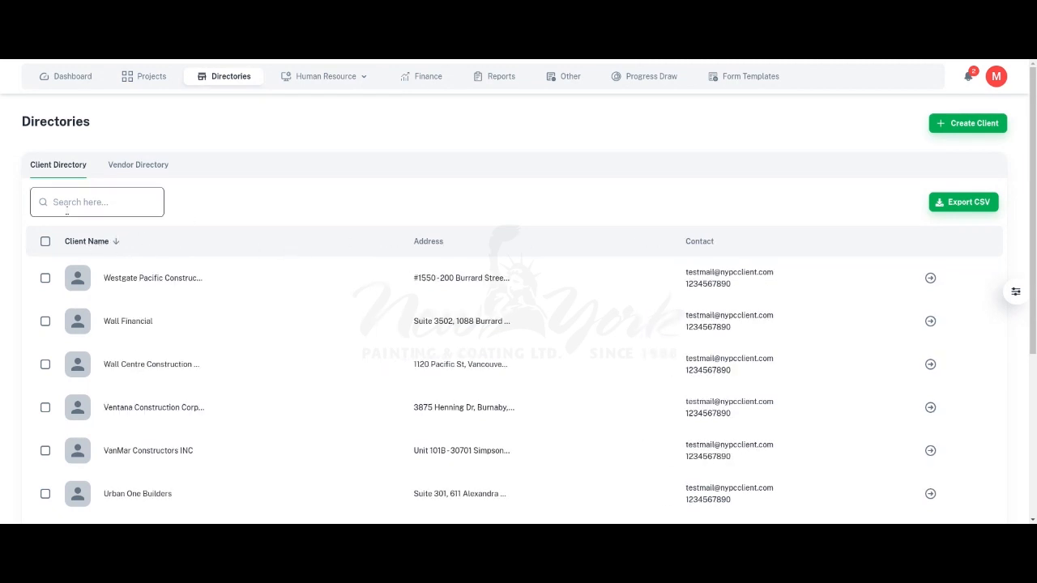
left_click(710, 242)
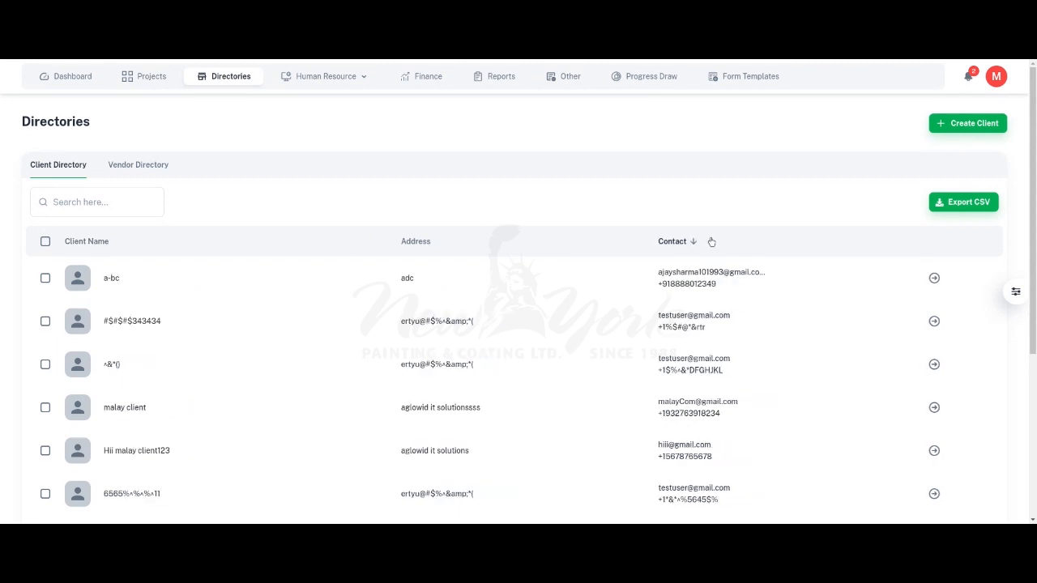
Step: Start a new vendor in the Vendor Directory with the tax code GST & PST
left_click(158, 166)
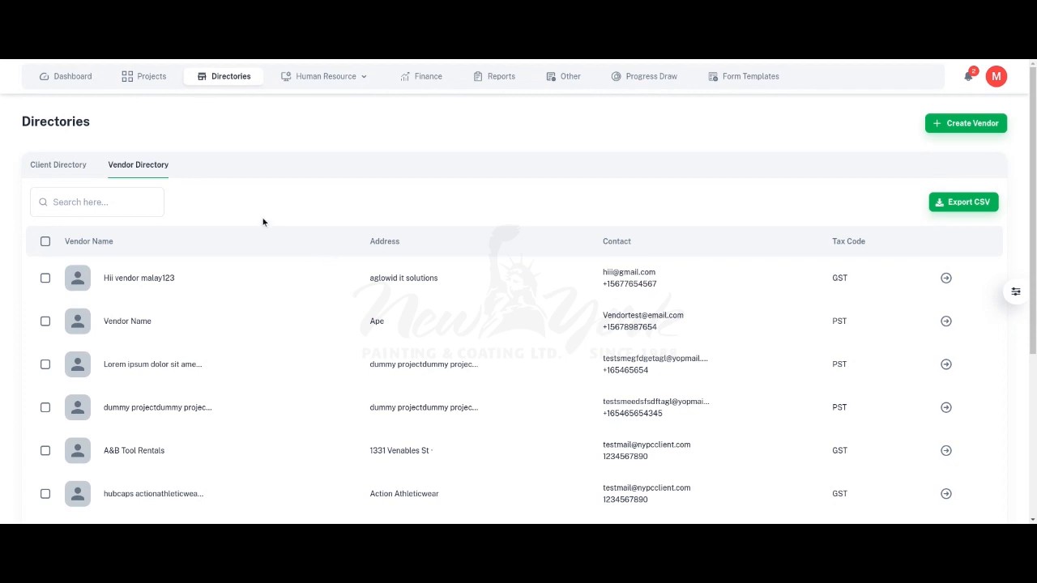
left_click(929, 124)
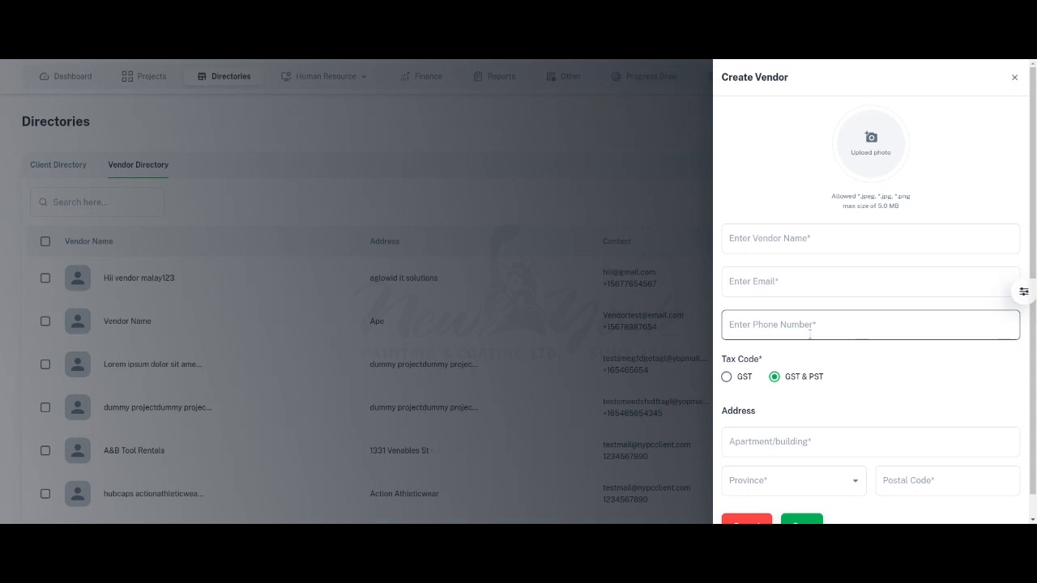
scroll(847, 410, "down", 1)
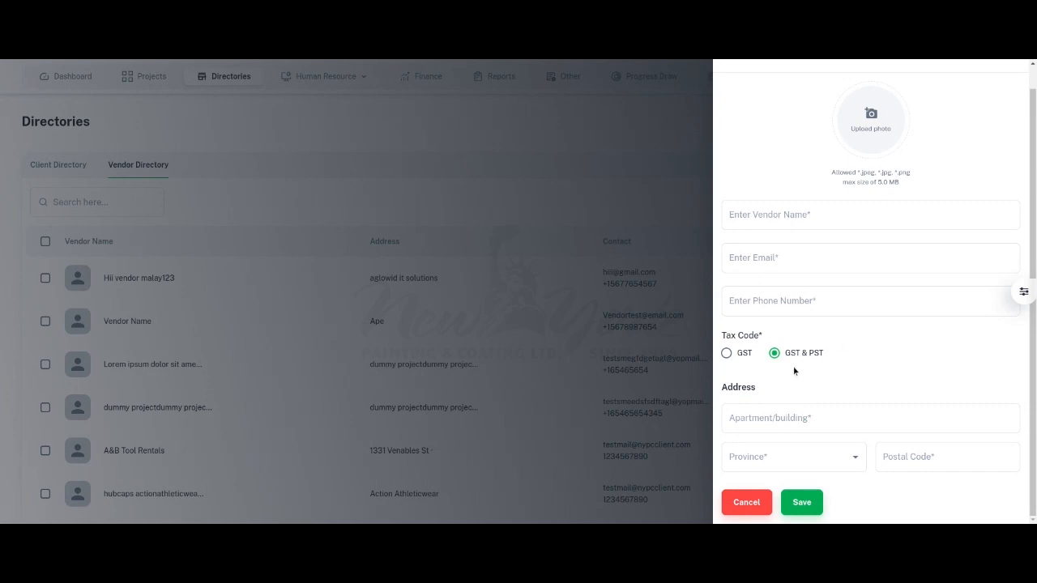
left_click_drag(826, 356, 771, 353)
left_click(847, 358)
left_click(775, 353)
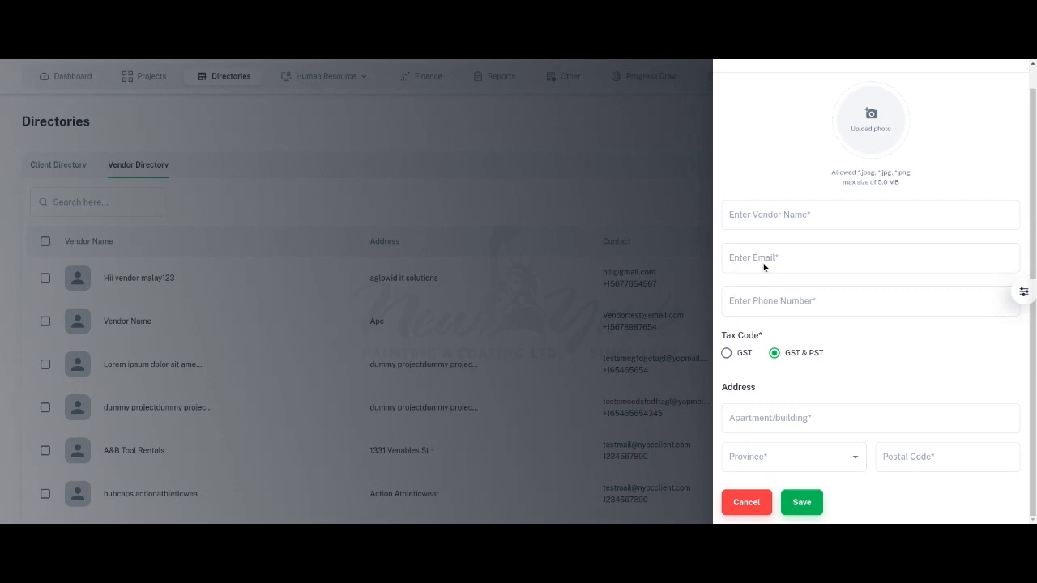
Step: Name the new vendor Vendor 1 and enter the vendor's email and phone number
left_click(782, 217)
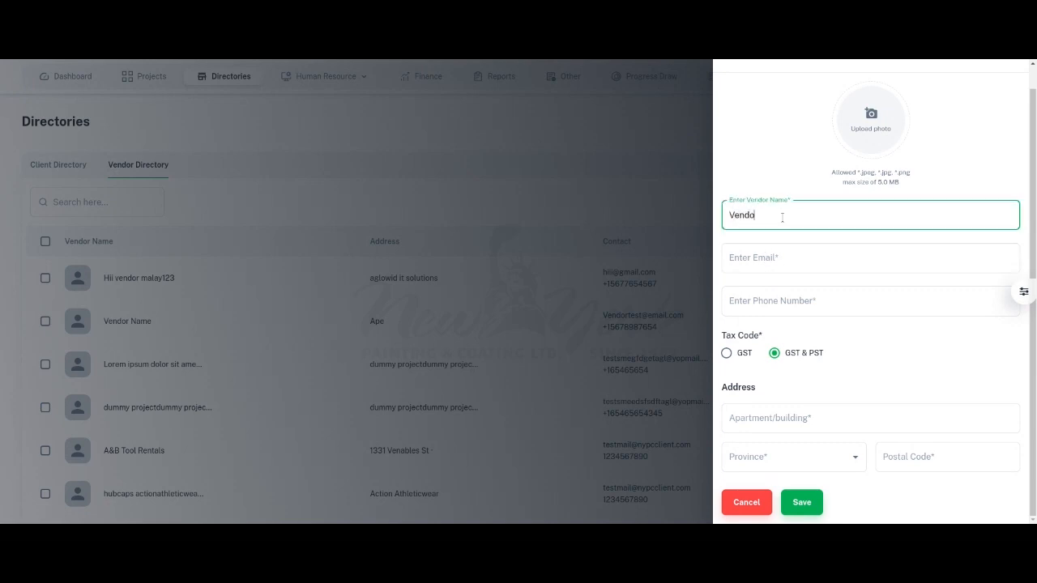
left_click(764, 256)
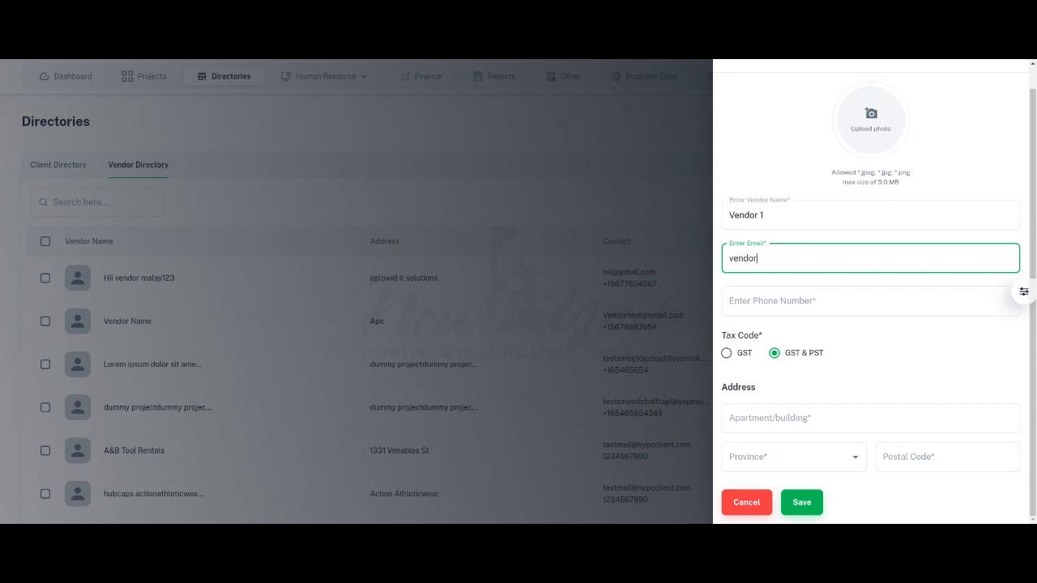
left_click(772, 306)
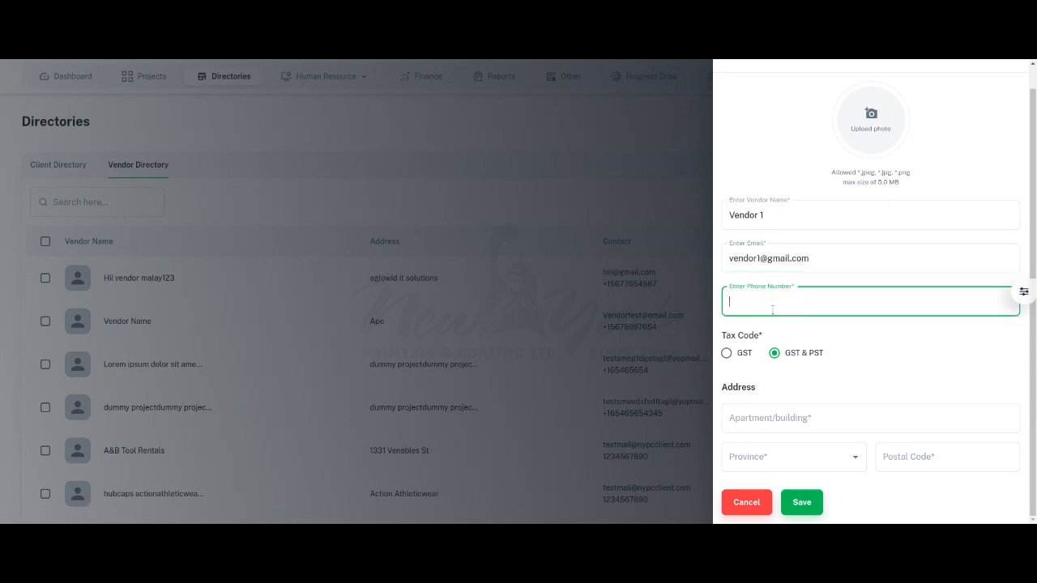
Step: Set the vendor's apartment/building to Address 1 and province to Ontario, enter the postal code, and save the vendor
left_click(805, 416)
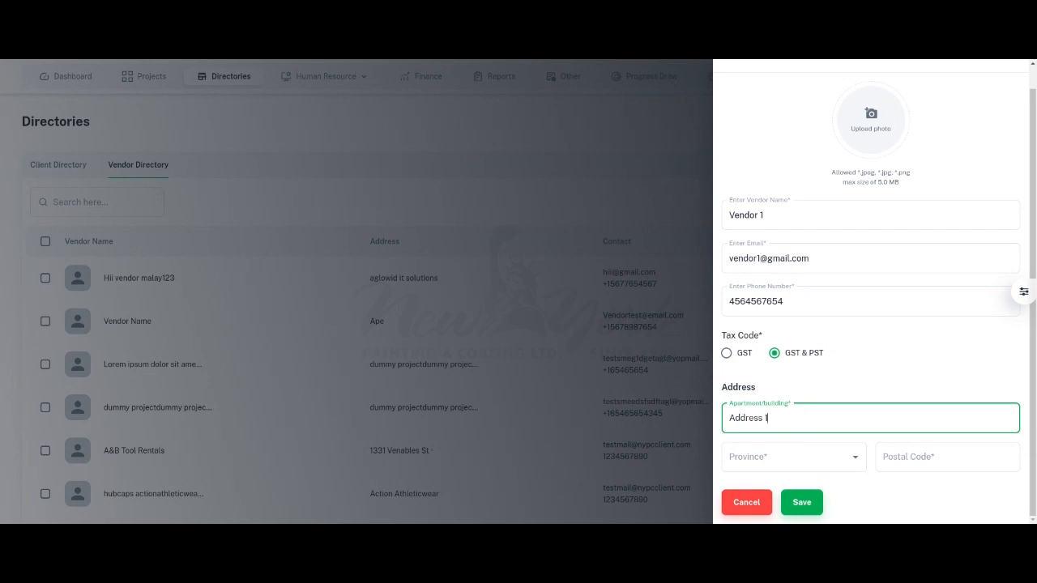
left_click(778, 457)
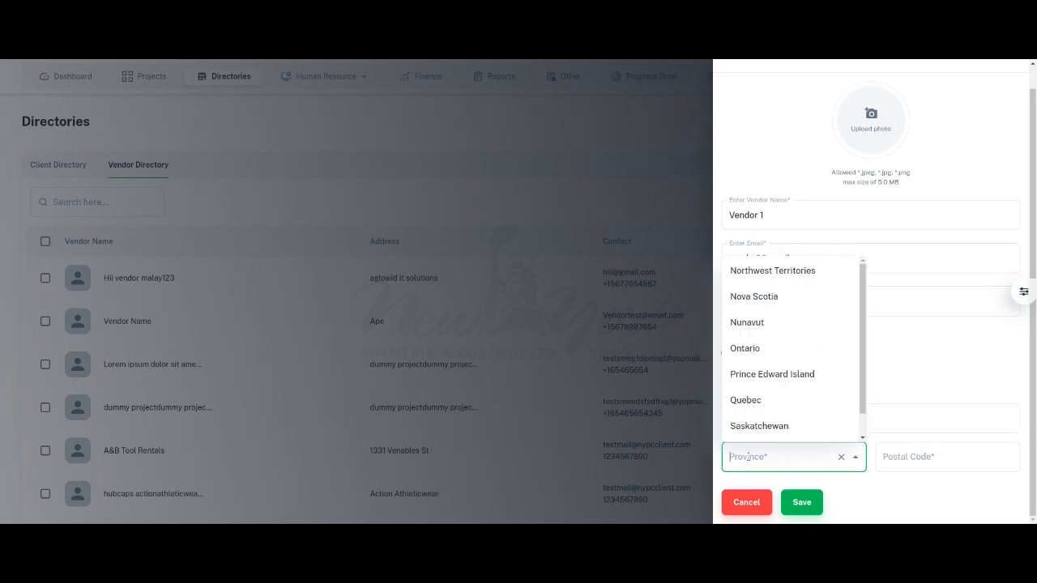
left_click(756, 356)
left_click(903, 448)
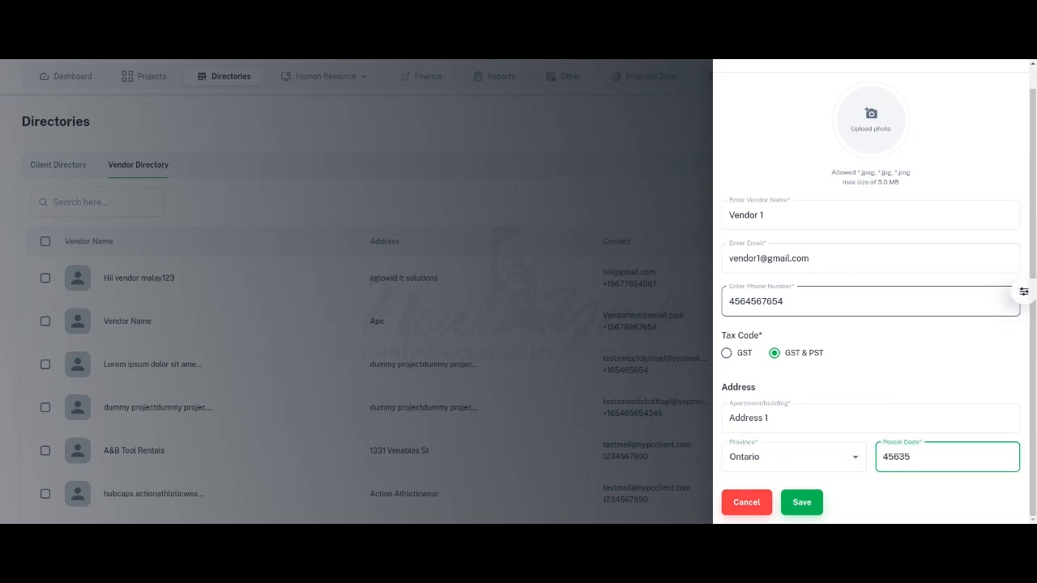
left_click(814, 496)
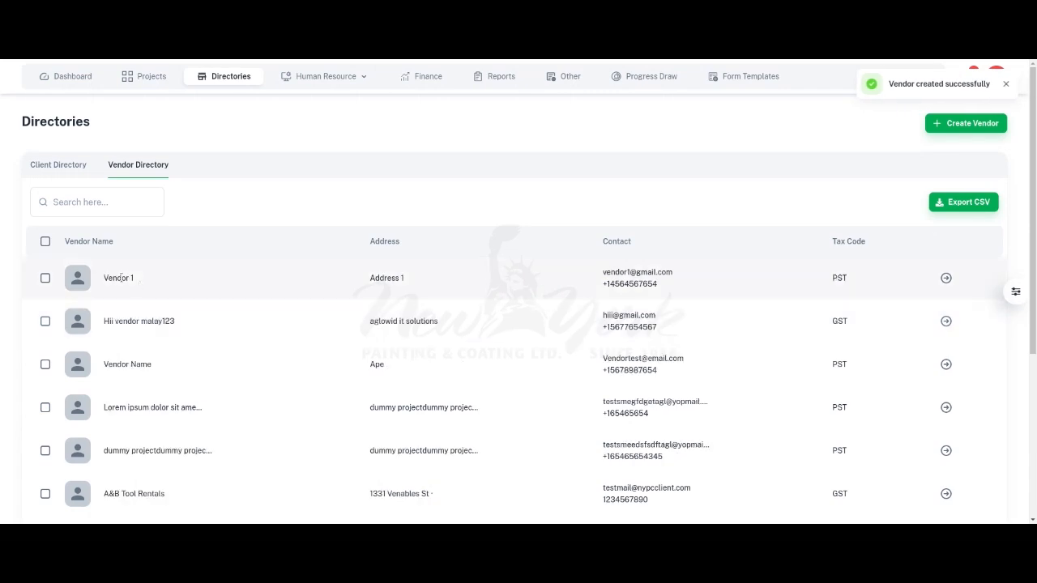
Step: Start a new contact for Vendor 1 with the name "vendor client" and the job role Role 1
left_click(947, 279)
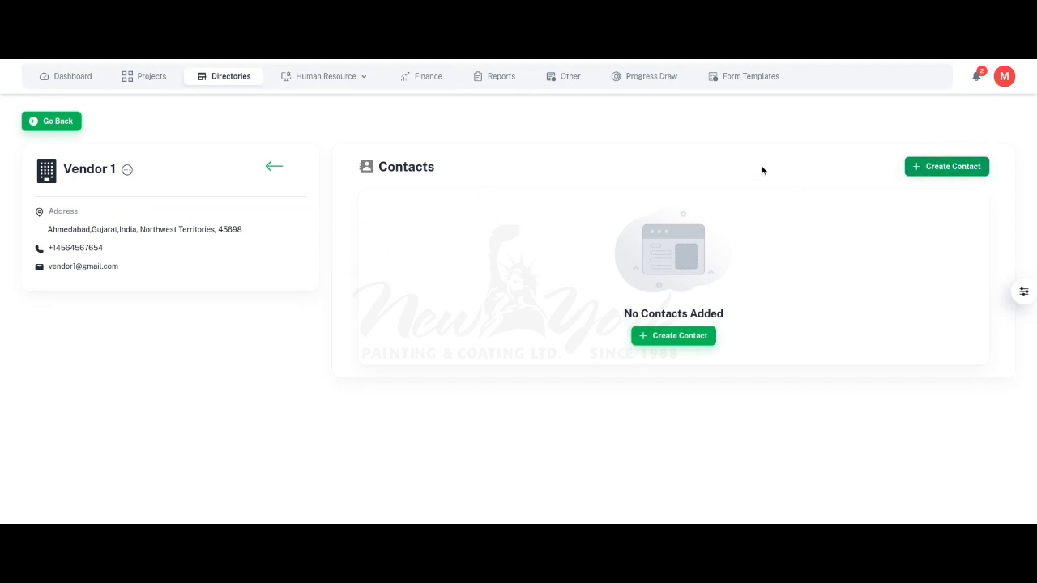
left_click(947, 167)
left_click(872, 140)
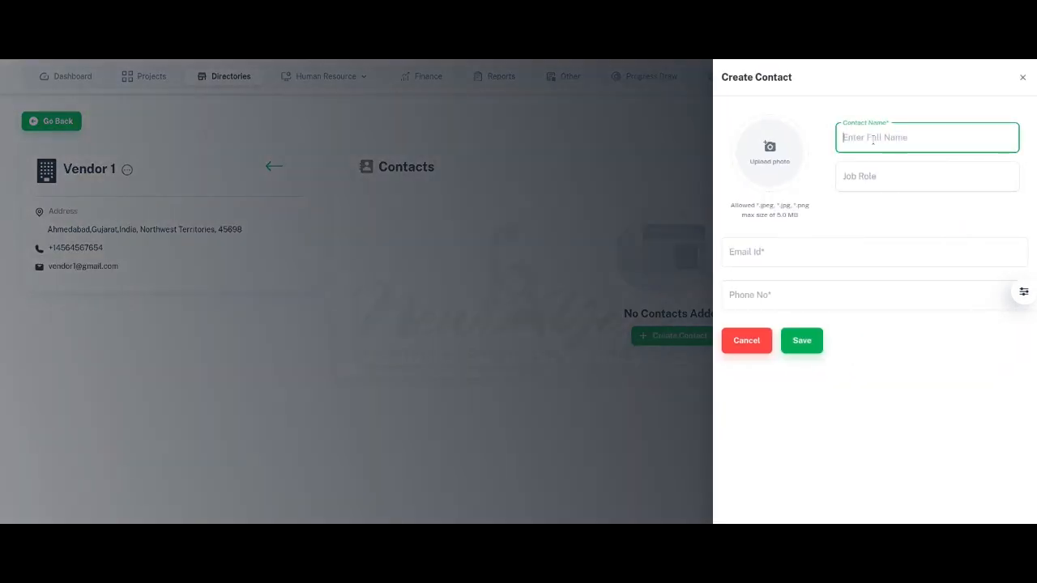
type("vendor client")
left_click(930, 173)
type("Role 1")
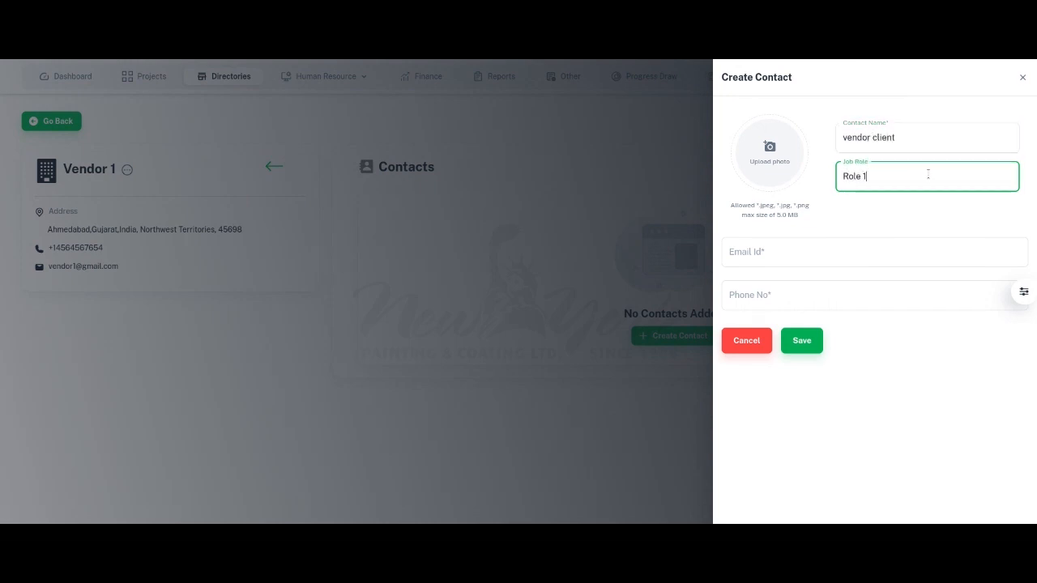
Step: Fill in the new contact's email and phone number, and save the contact
left_click(829, 246)
type("te")
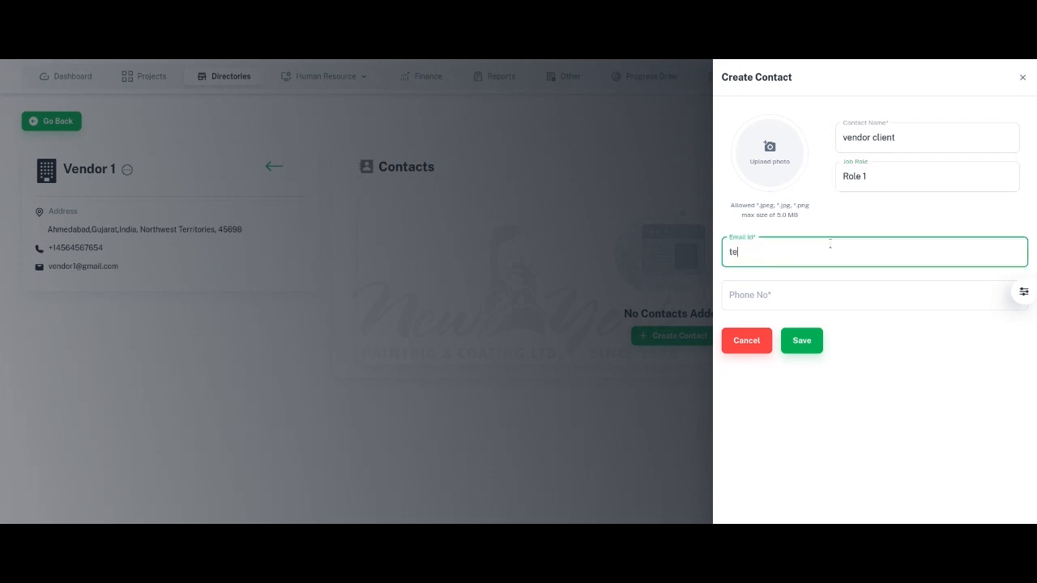
type("st@gg.com")
left_click(775, 299)
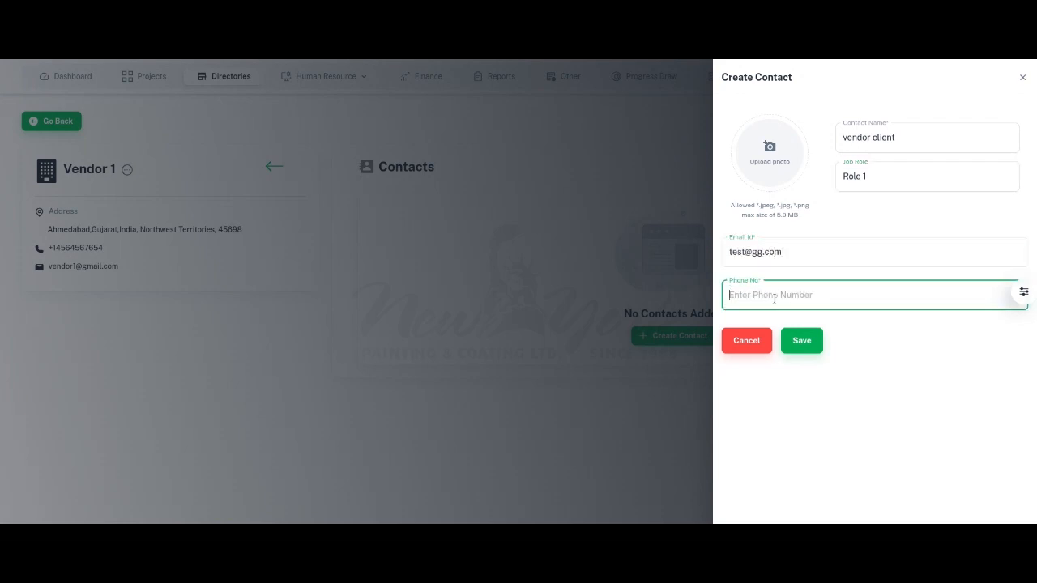
left_click(803, 341)
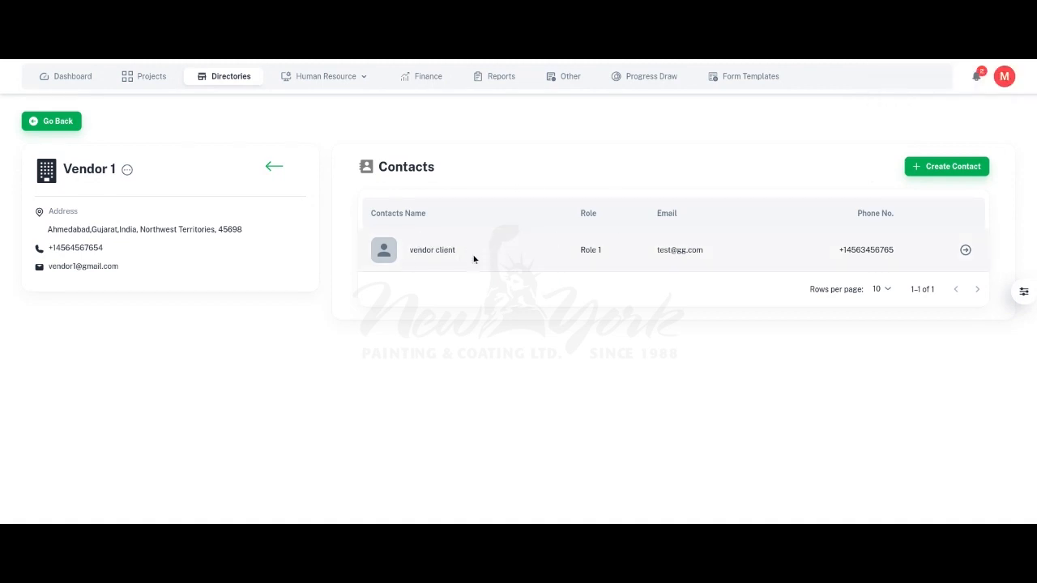
Step: Rename Vendor 1's contact as "vendor contact" and save the change
left_click(967, 250)
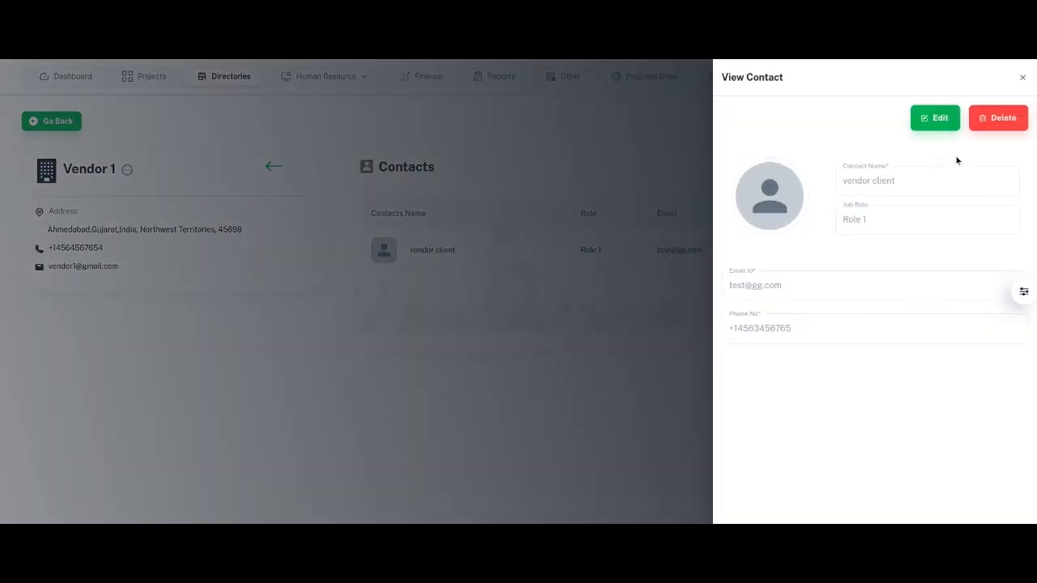
left_click(936, 118)
double_click(884, 138)
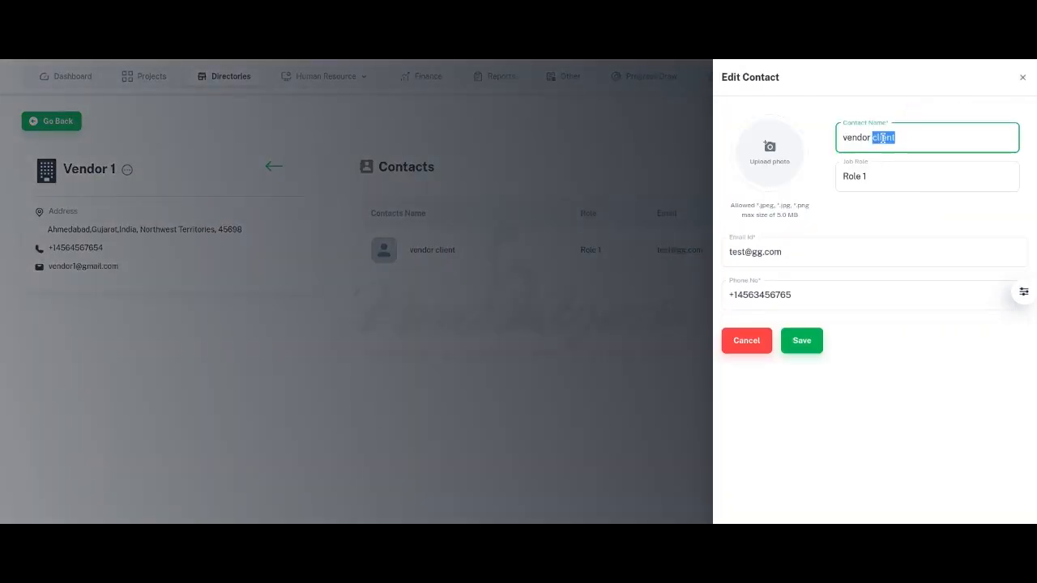
type("contact")
left_click(802, 340)
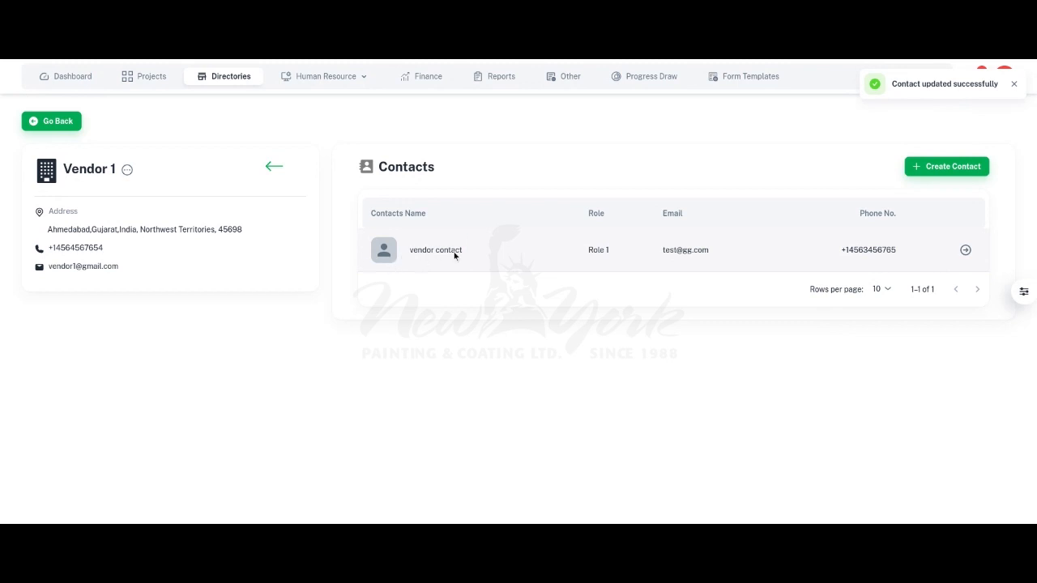
Step: Edit Vendor 1's details to rename it as Vendor 2, and save the vendor
left_click(127, 170)
left_click(89, 170)
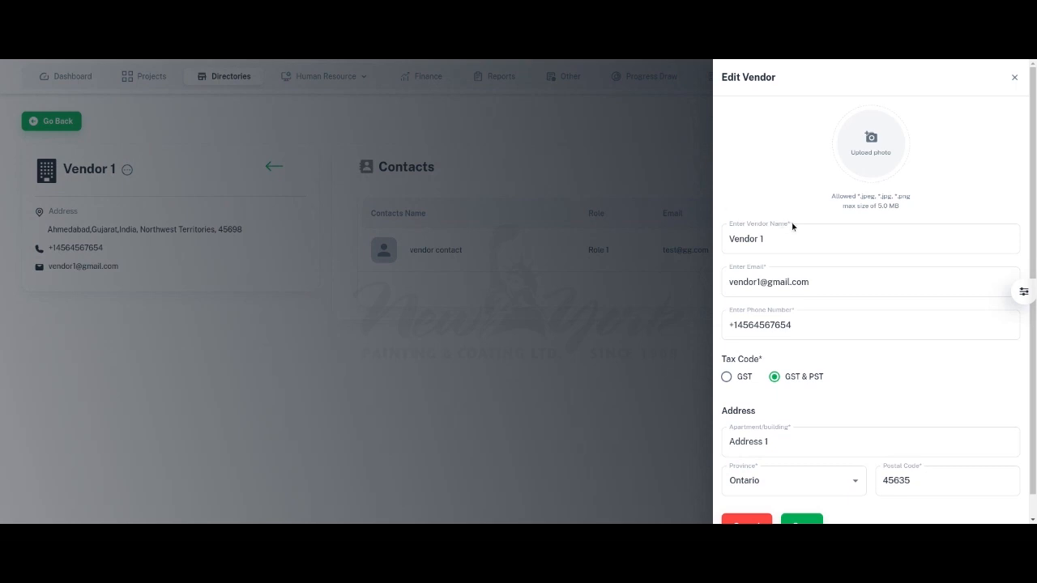
left_click(793, 239)
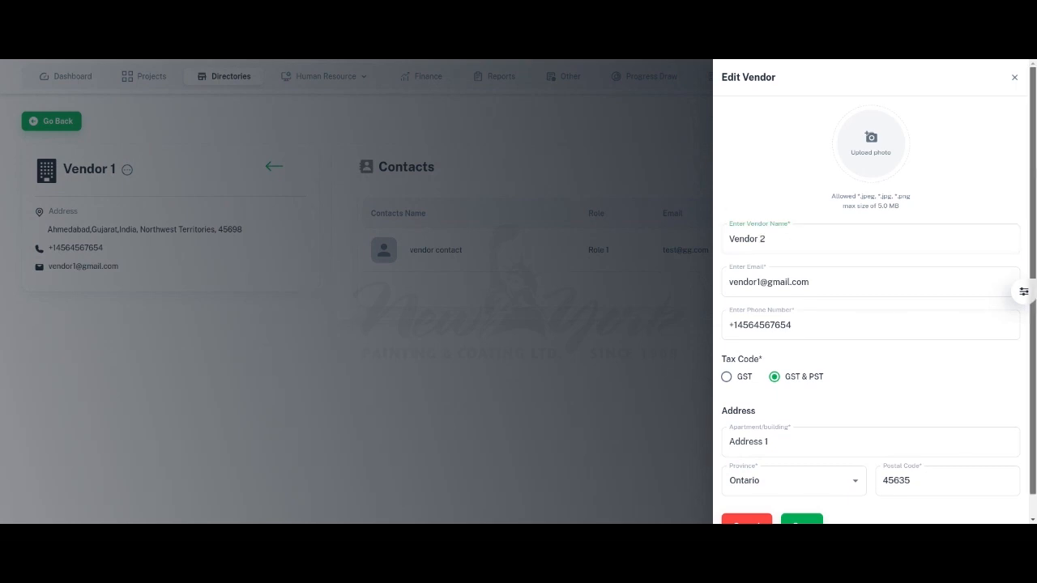
scroll(871, 365, "down", 2)
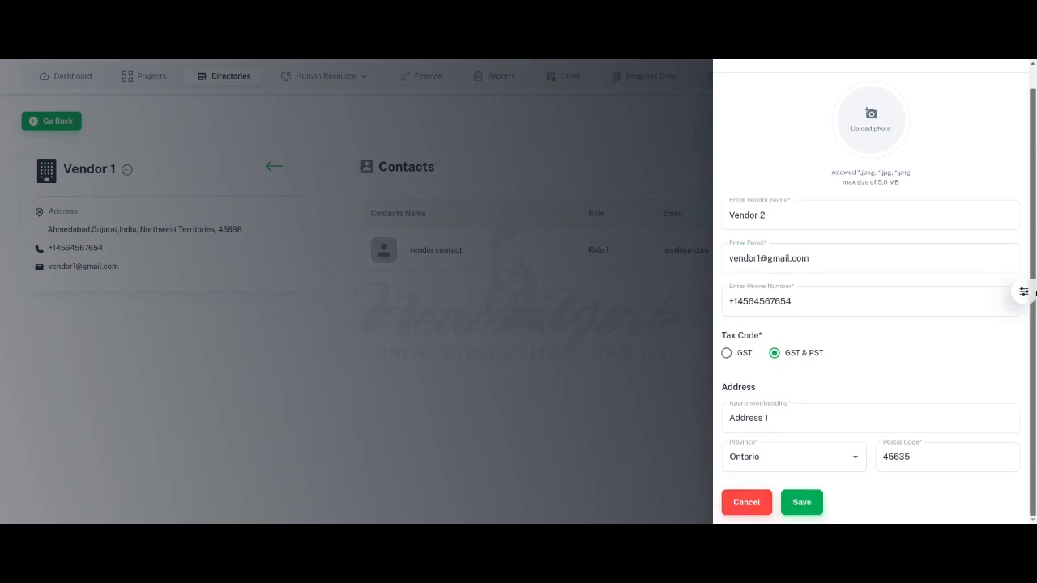
left_click(818, 499)
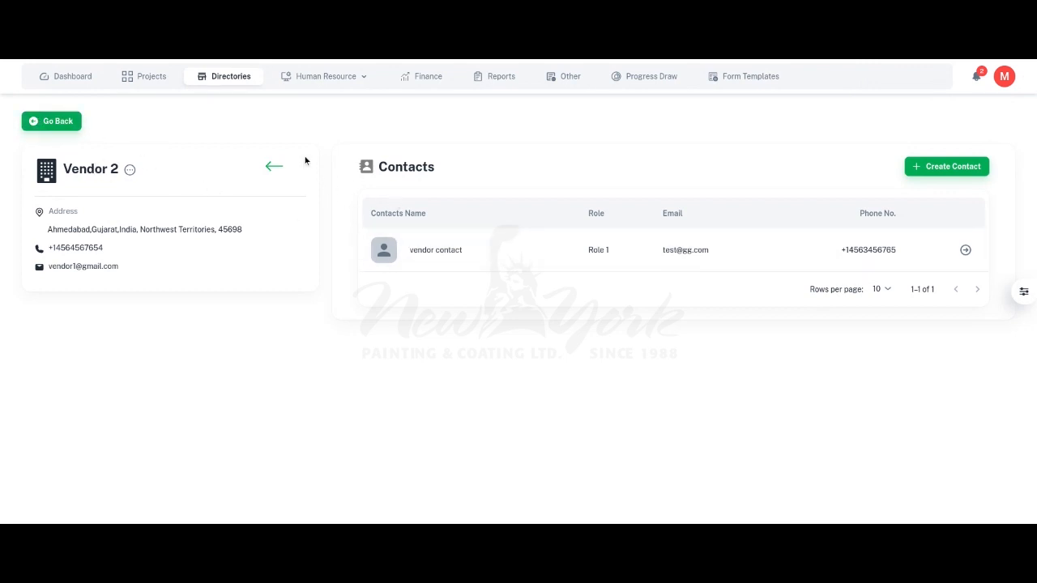
left_click(385, 216)
Step: Return to the Vendor Directory, search it for "Vendor", and clear the search
left_click(49, 128)
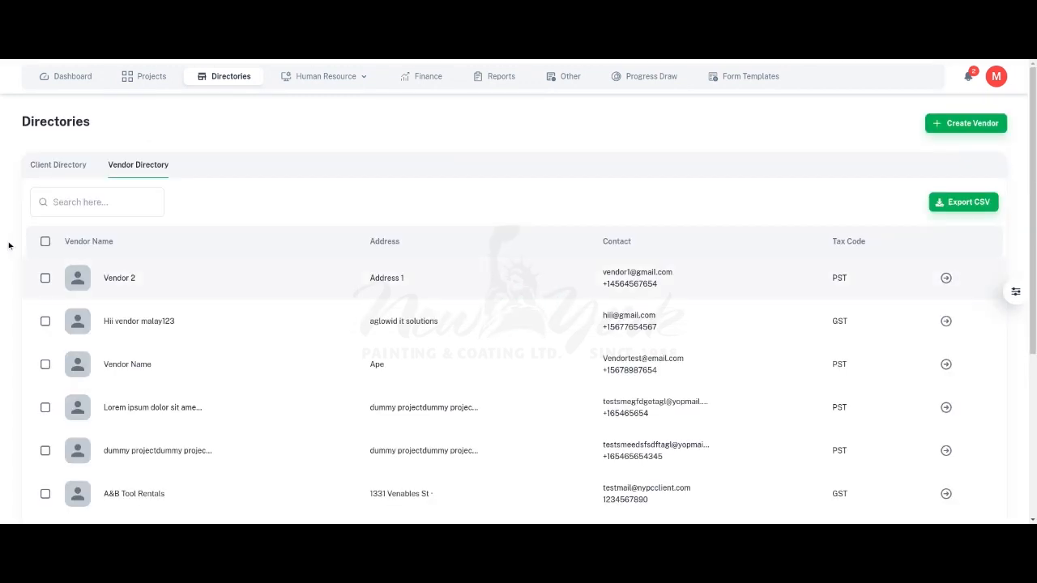
left_click(96, 200)
type("Vendor")
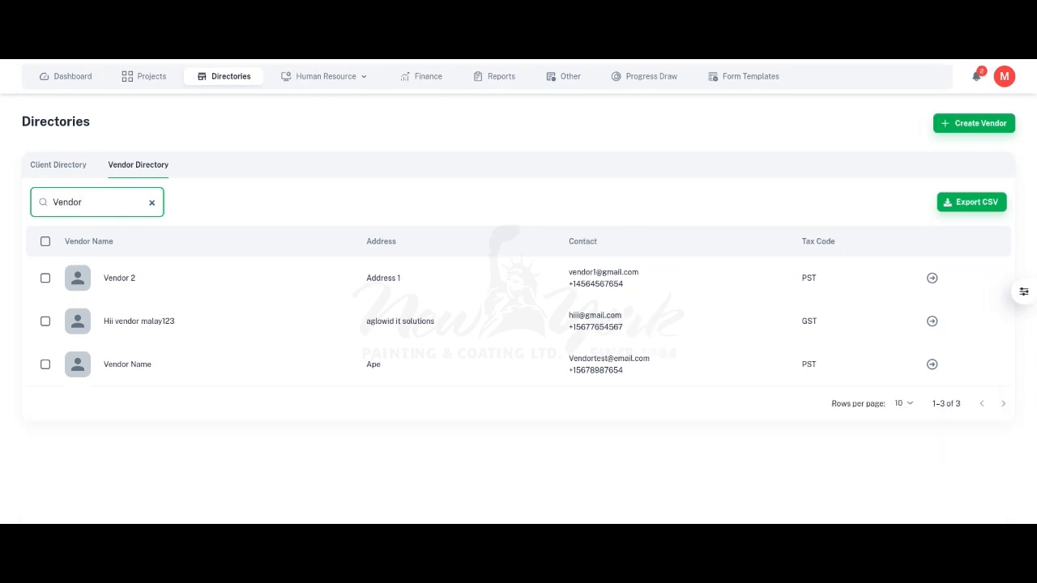
key("BackSpace")
key("BackSpace")
key("BackSpace")
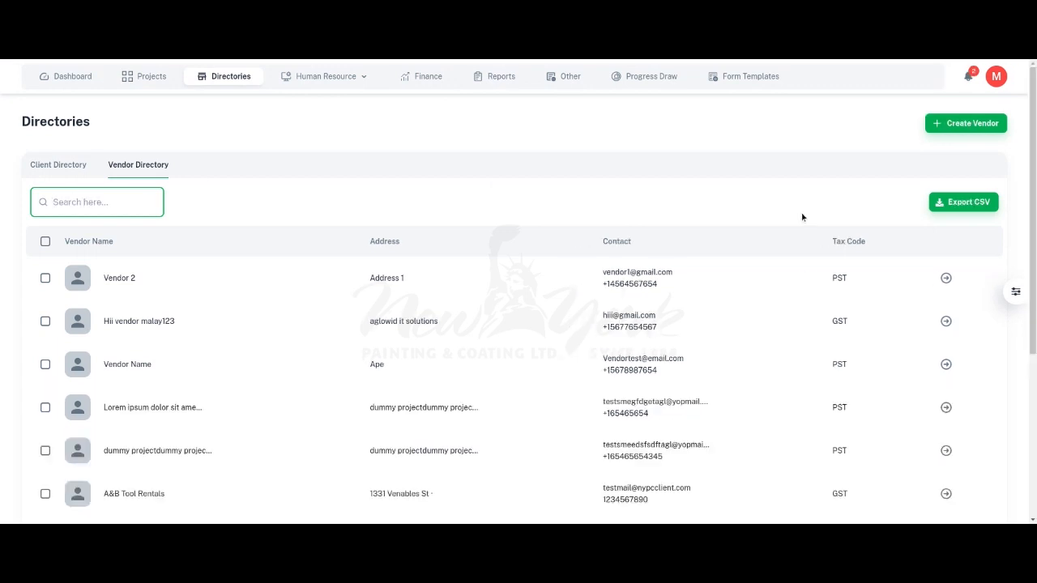
Step: Export the full vendor list as a CSV file
left_click(975, 207)
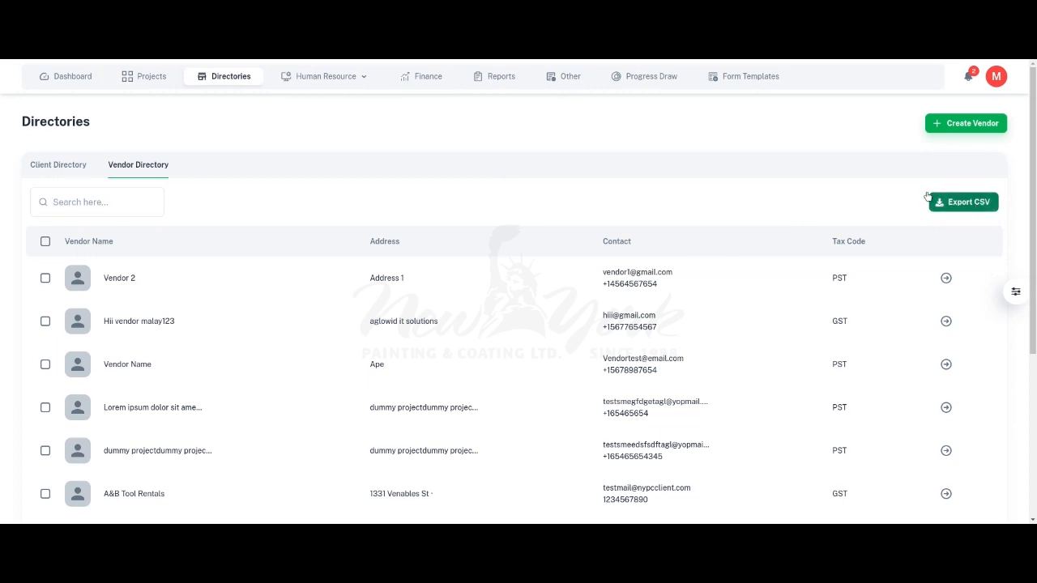